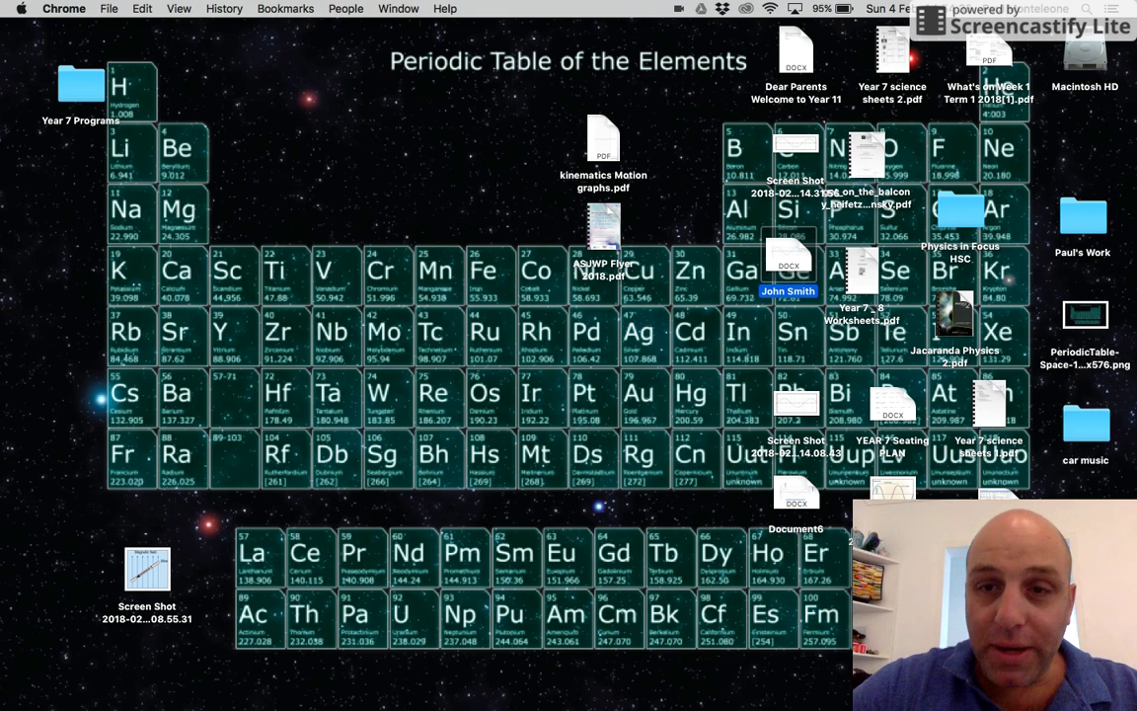
Step: Open the selected desktop document and draw a vertical line about 7.62 cm long straight down from the wave's first crest
double_click(799, 266)
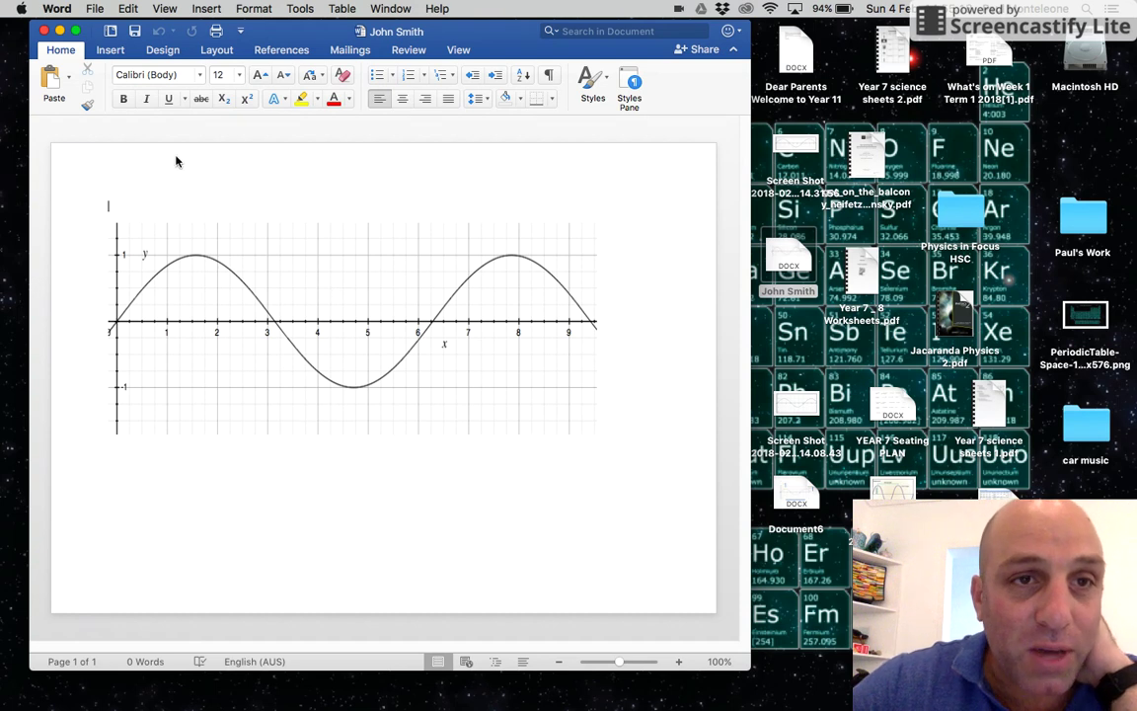
left_click(111, 51)
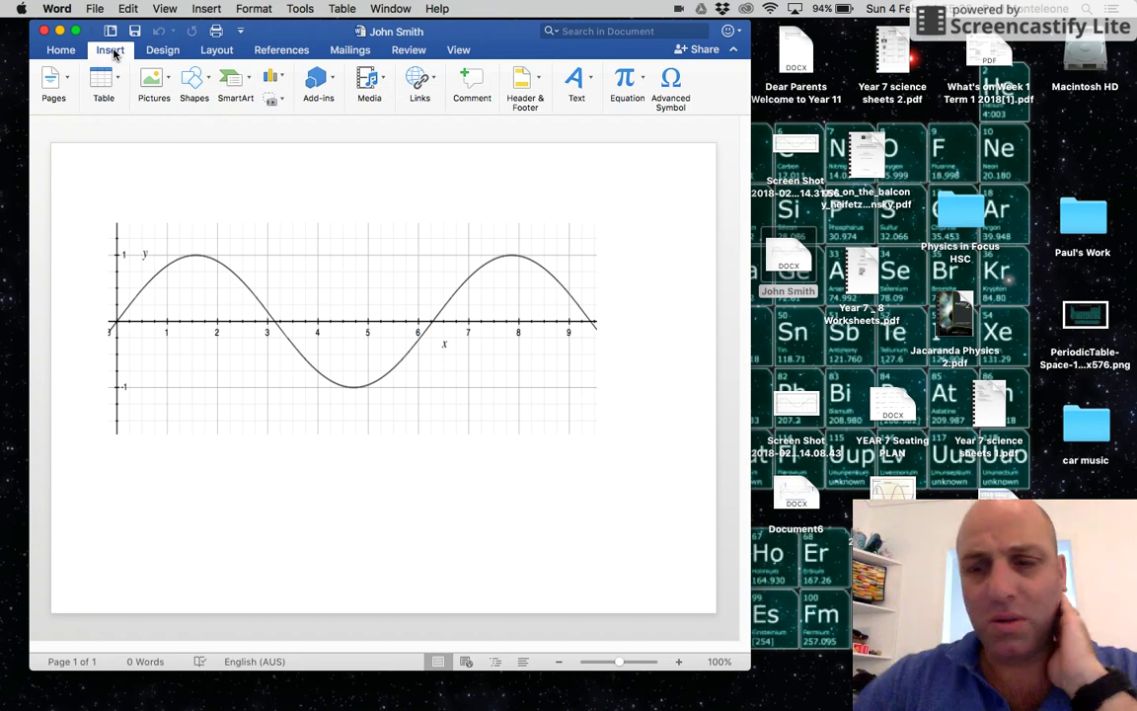
left_click(206, 88)
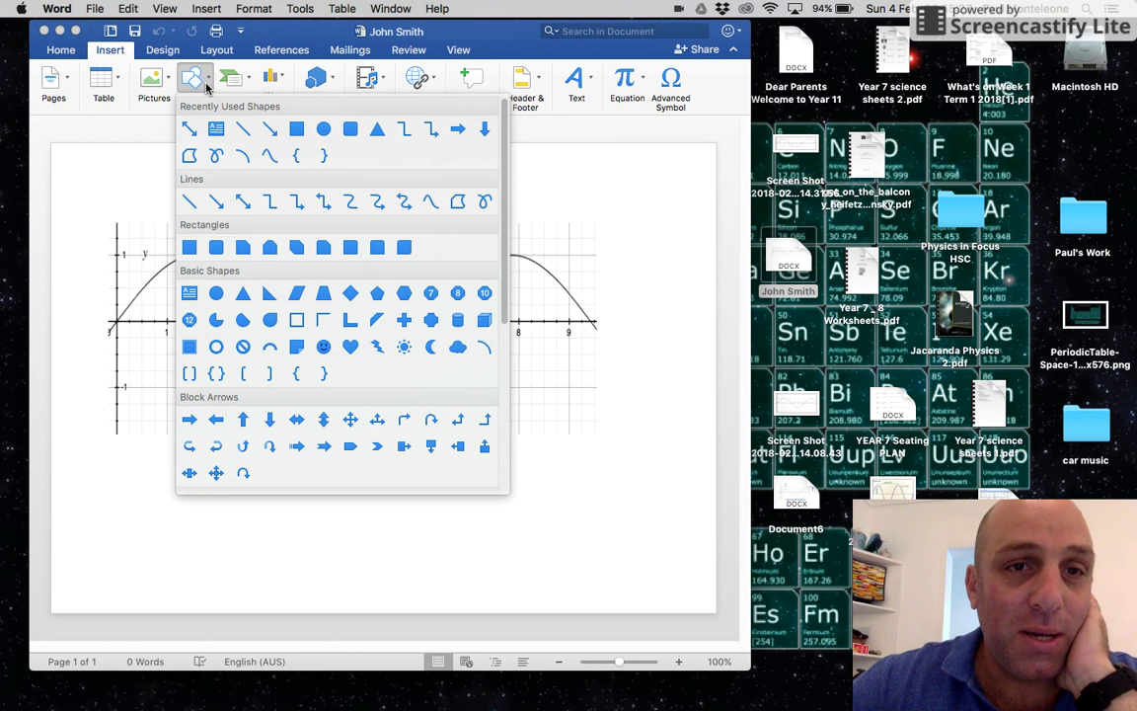
left_click(242, 130)
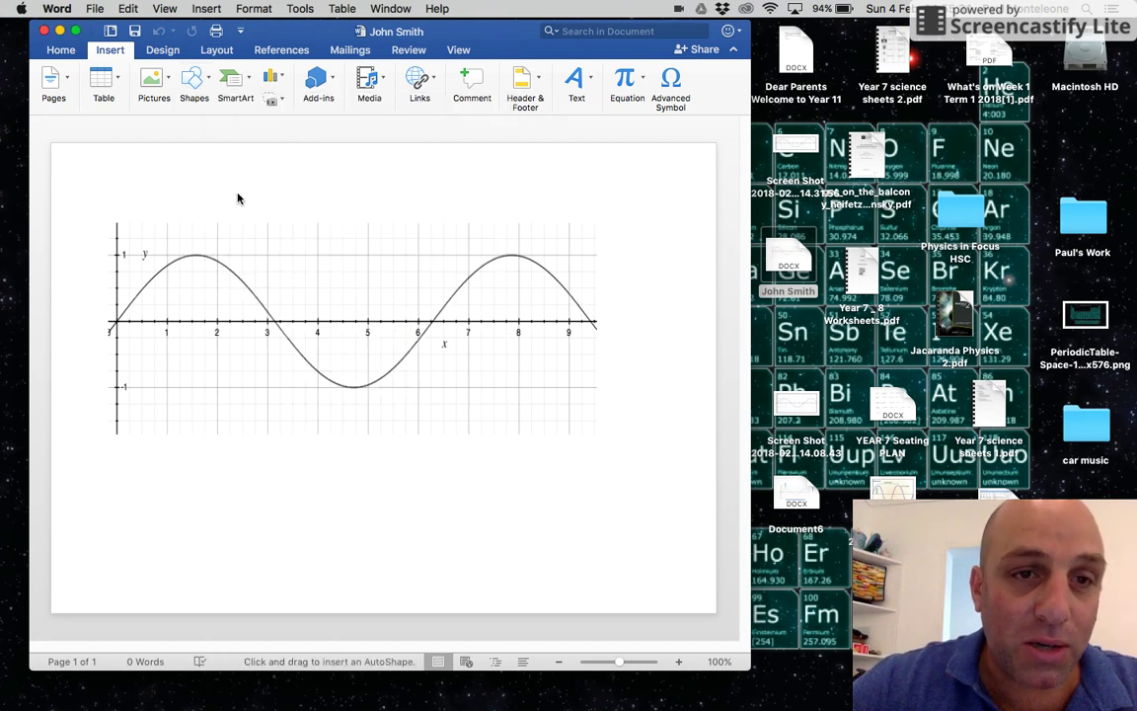
left_click_drag(195, 256, 203, 475)
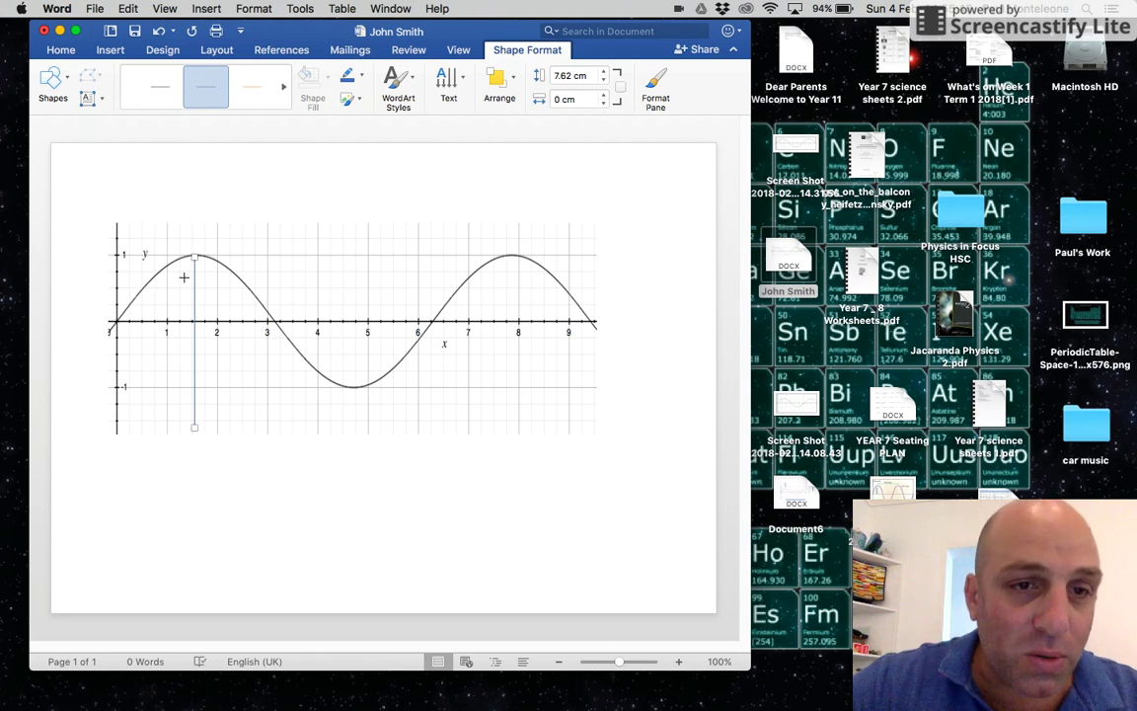
Step: Add a text box about 2.54 cm wide and 1.27 cm high below the crest line and enter CREST
left_click(87, 102)
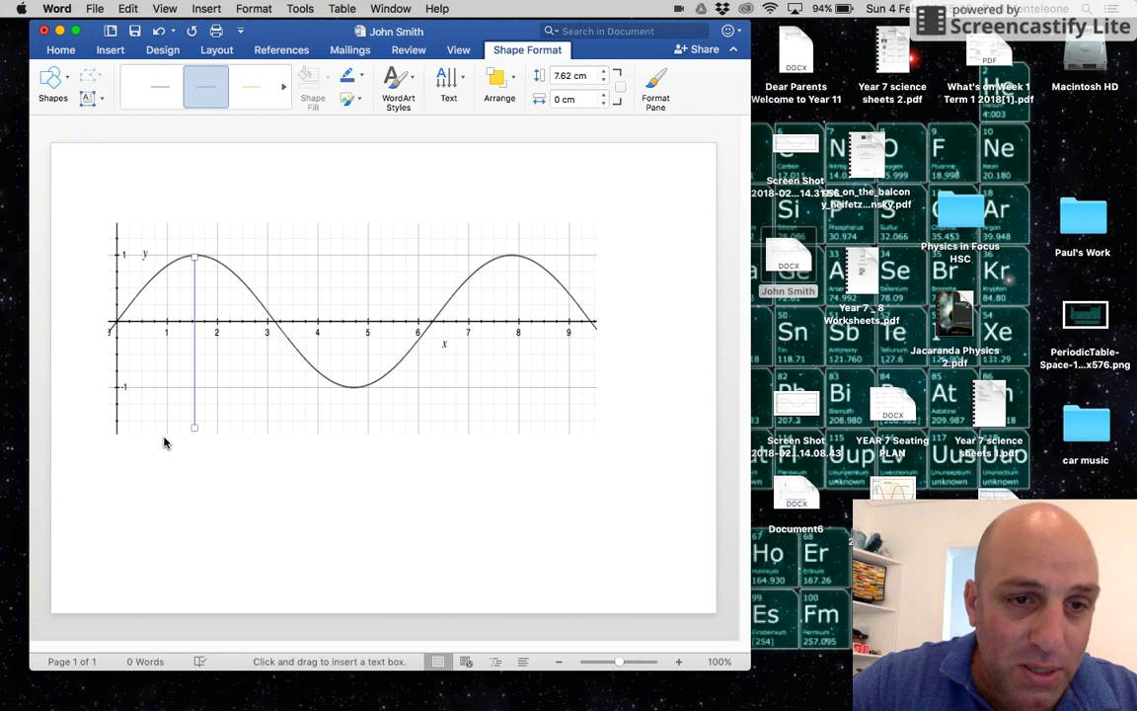
left_click_drag(166, 435, 223, 461)
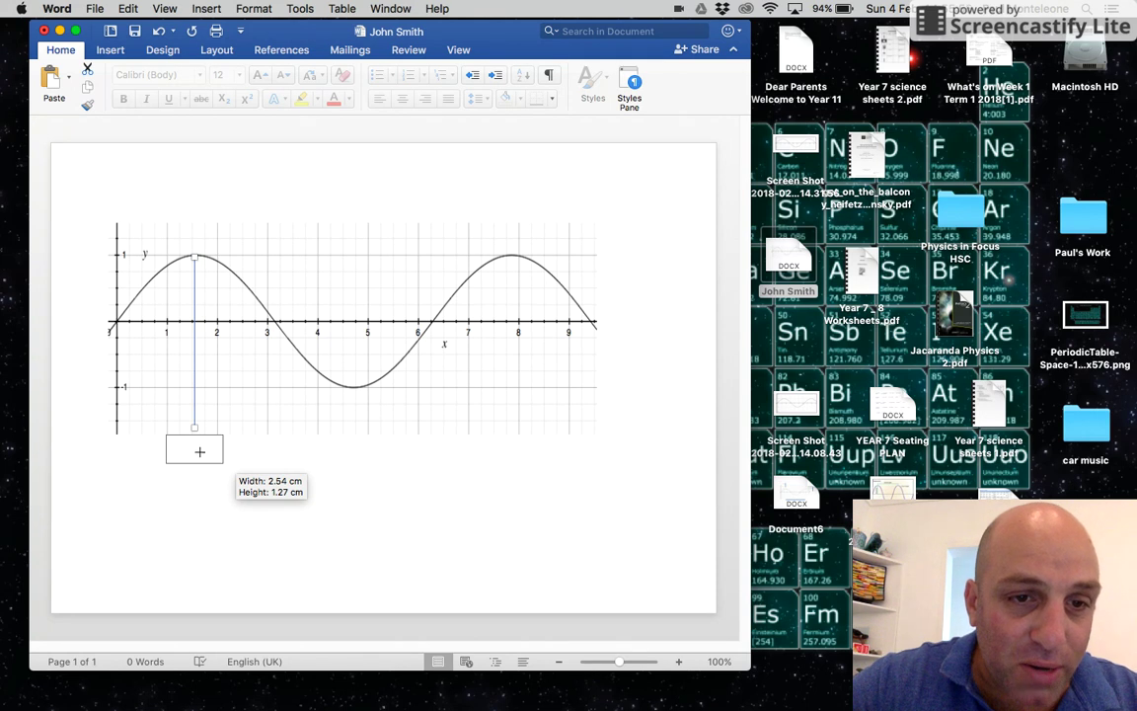
left_click_drag(199, 451, 200, 451)
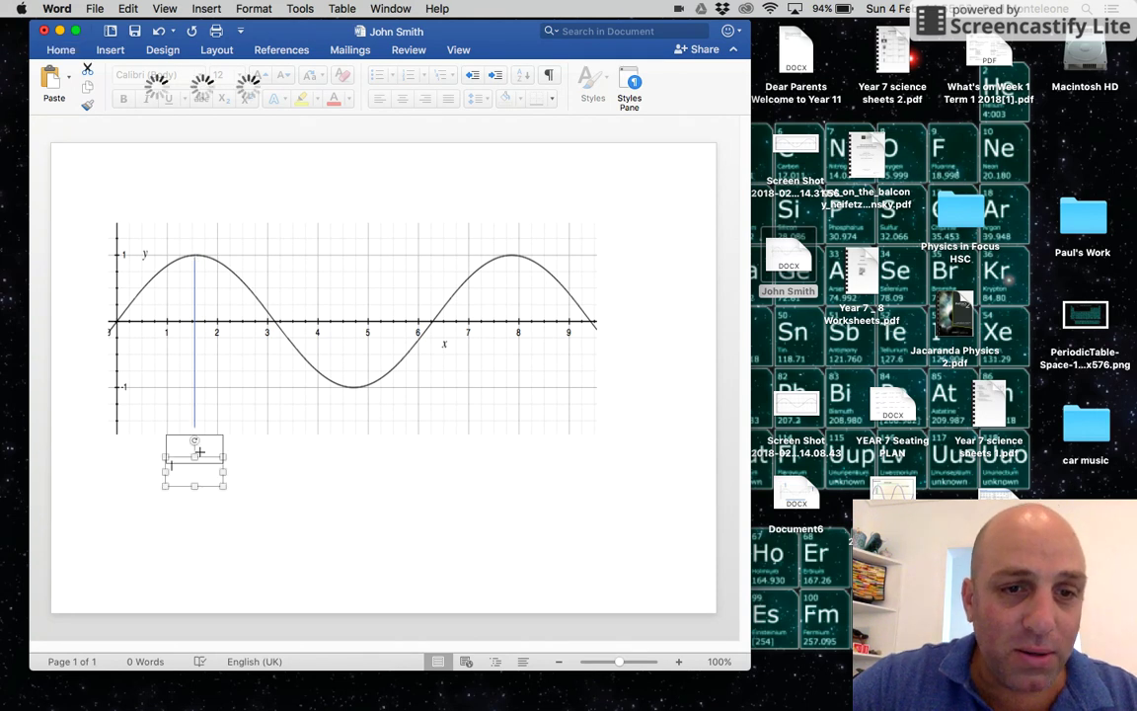
double_click(198, 478)
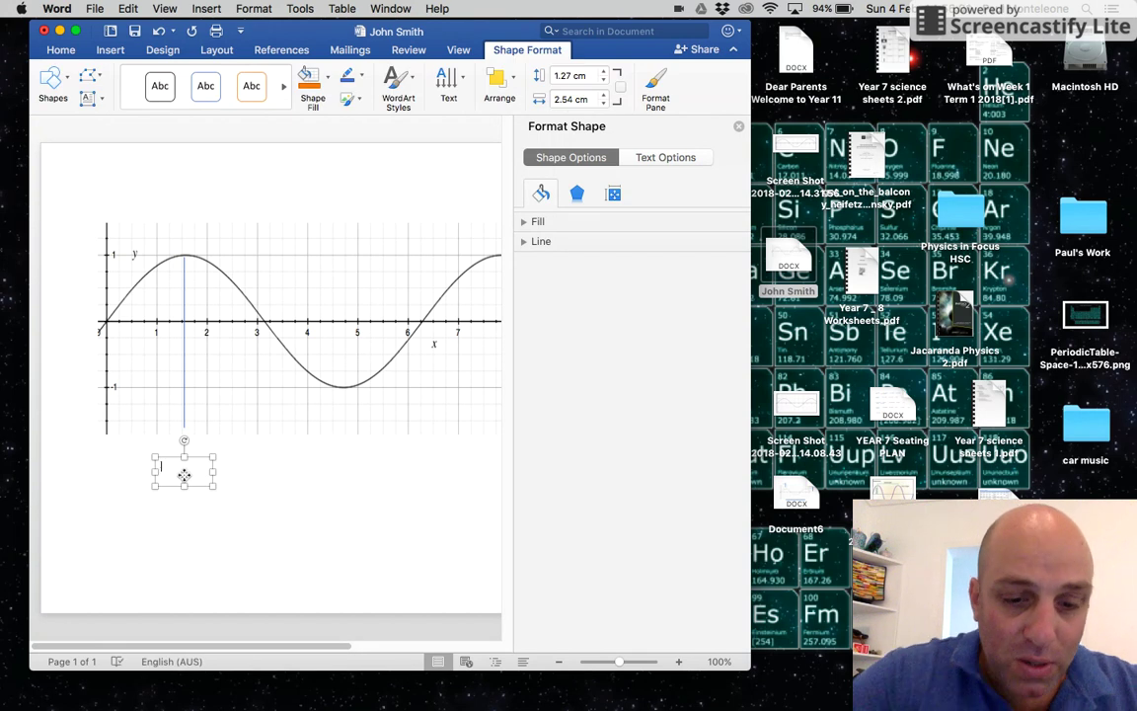
type("Cr")
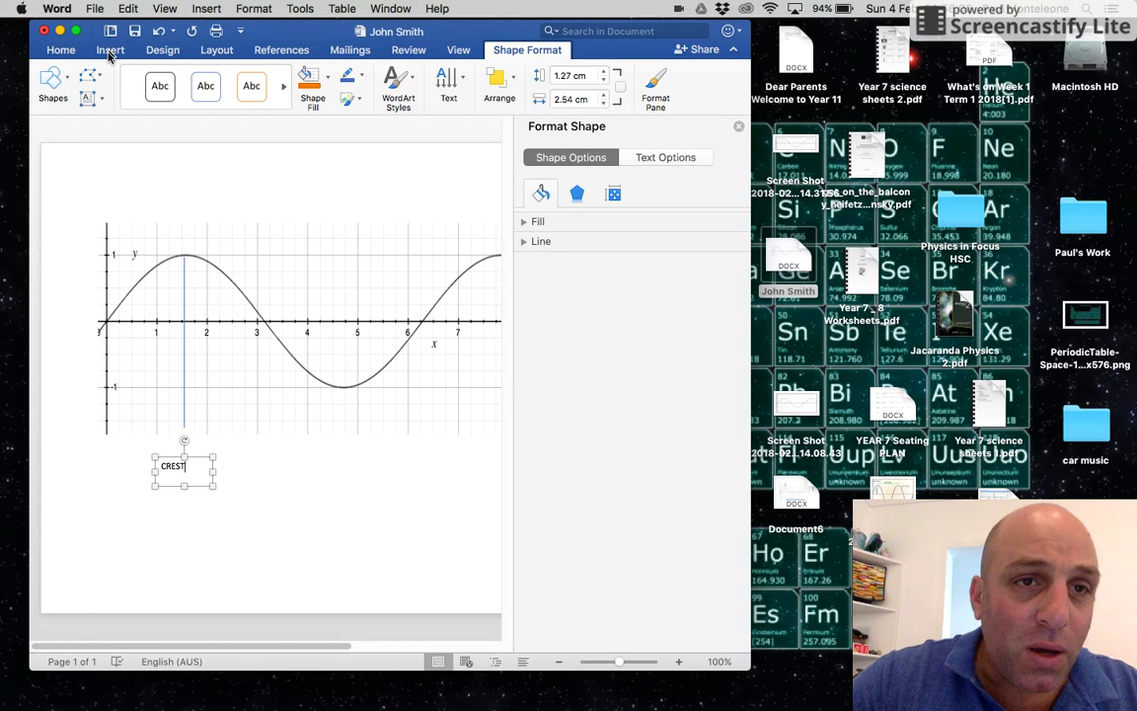
Step: Close the shape formatting options and centre the CREST text in its box
left_click(63, 51)
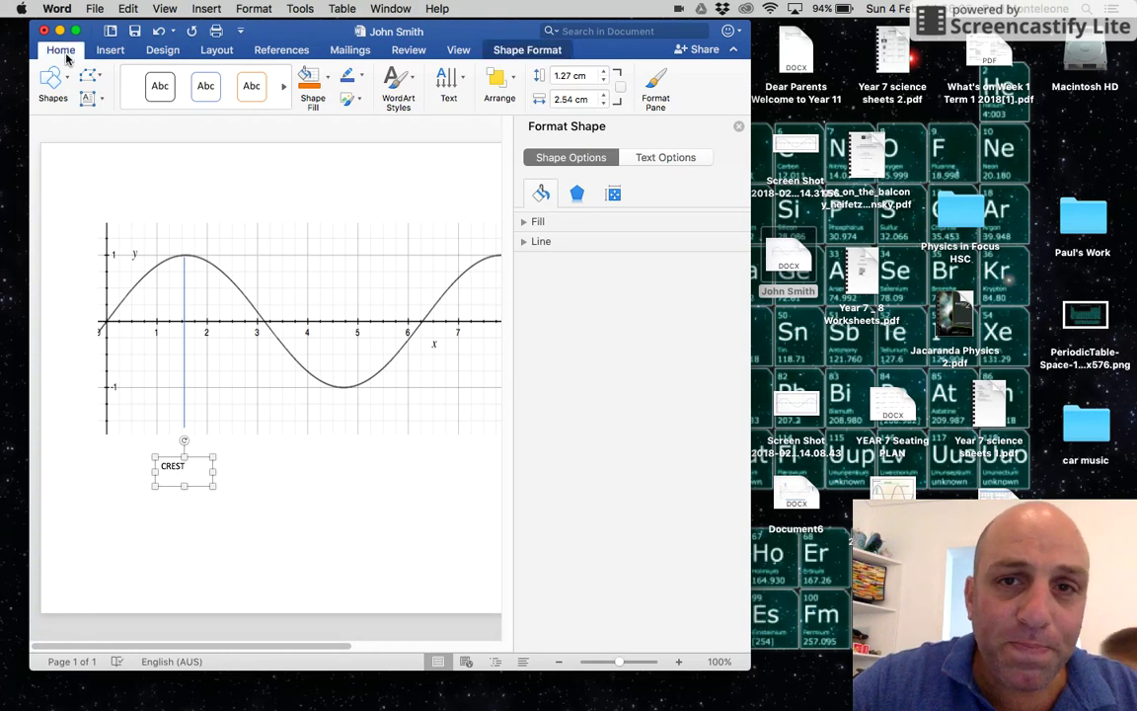
left_click(738, 130)
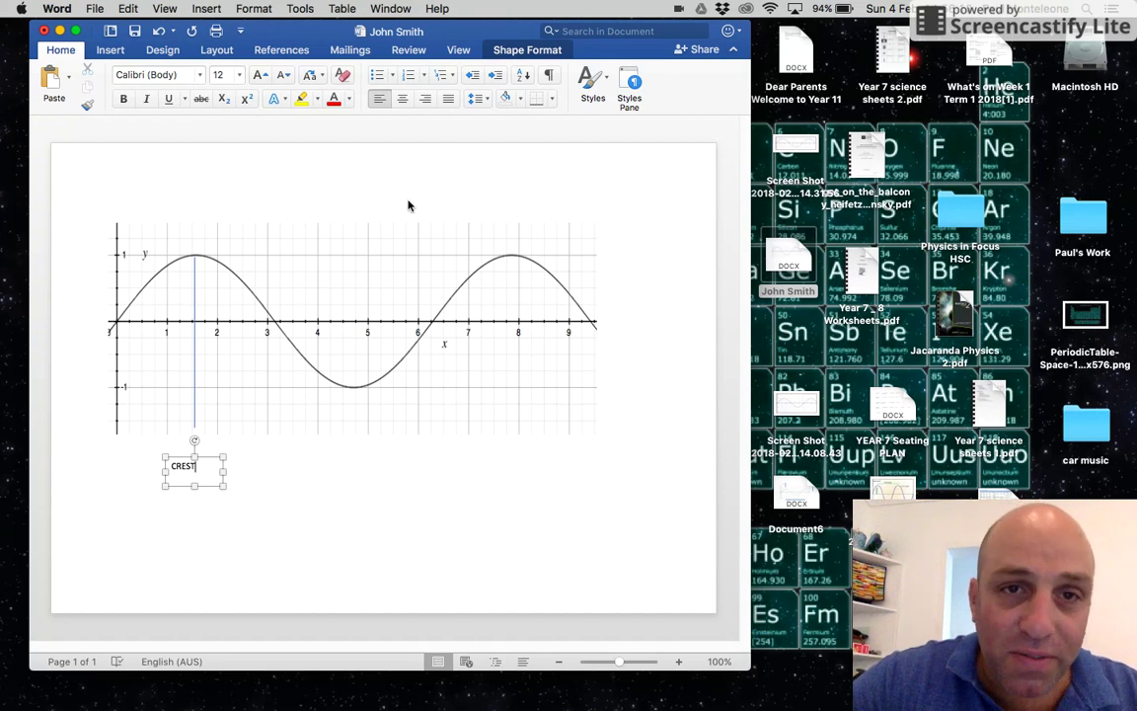
left_click(401, 99)
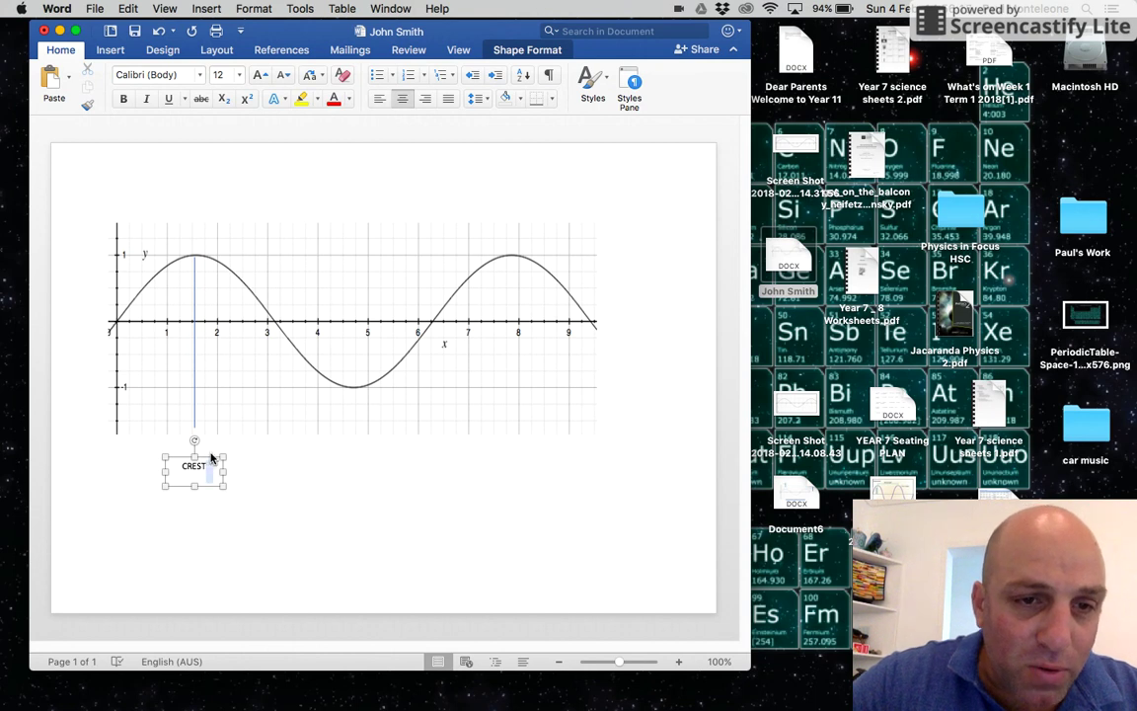
Step: Move the CREST text box slightly up, closer to the lower end of the crest line
left_click(256, 478)
left_click(198, 460)
mouse_move(197, 461)
left_mouse_down()
mouse_move(194, 436)
mouse_move(195, 454)
left_mouse_up()
left_click(280, 475)
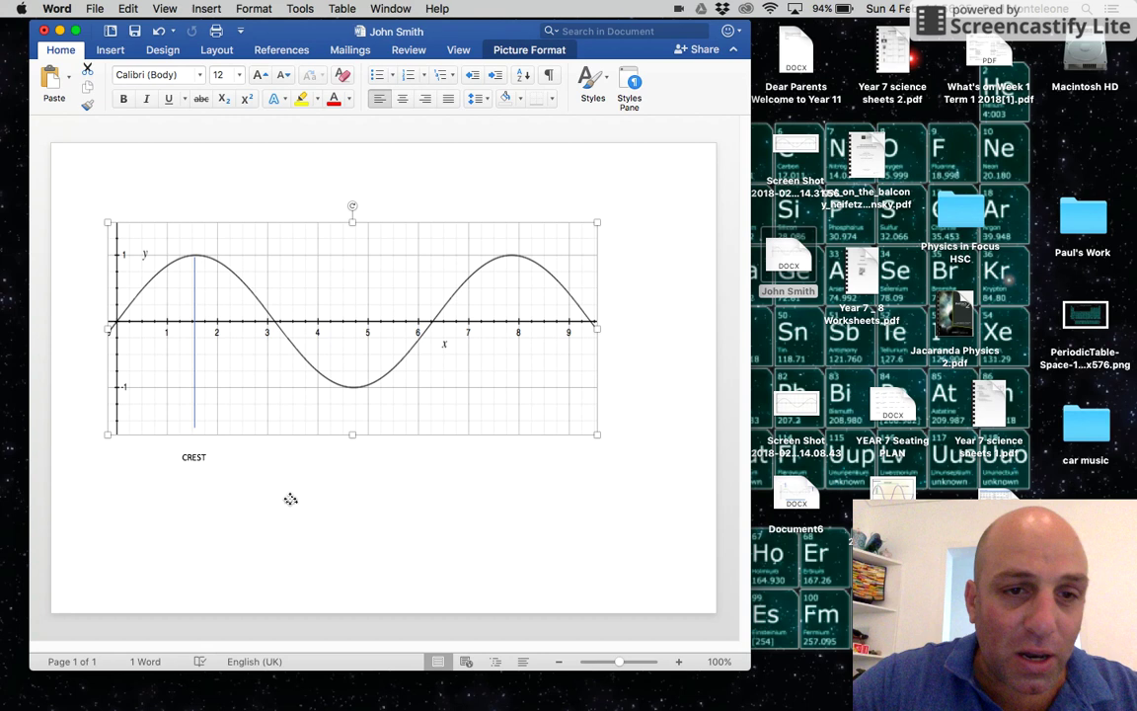
Step: Extend the vertical crest line down to the CREST label, to a height of about 8.9 cm
left_click(195, 396)
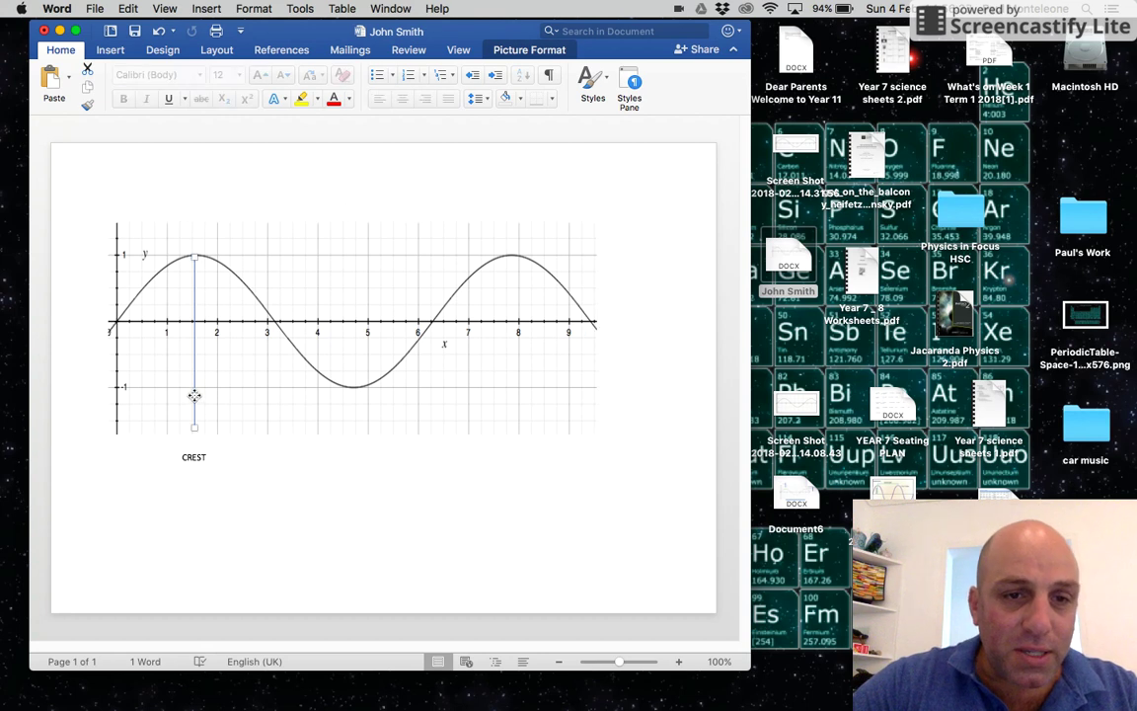
left_click_drag(194, 431, 195, 453)
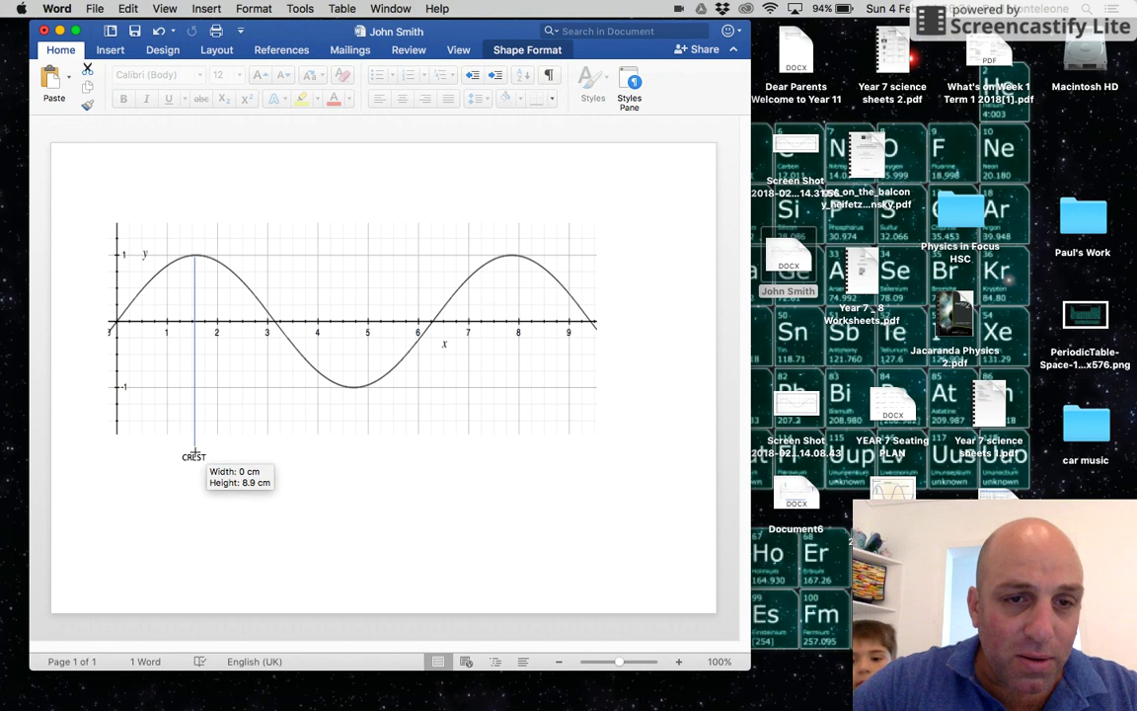
left_click(234, 420)
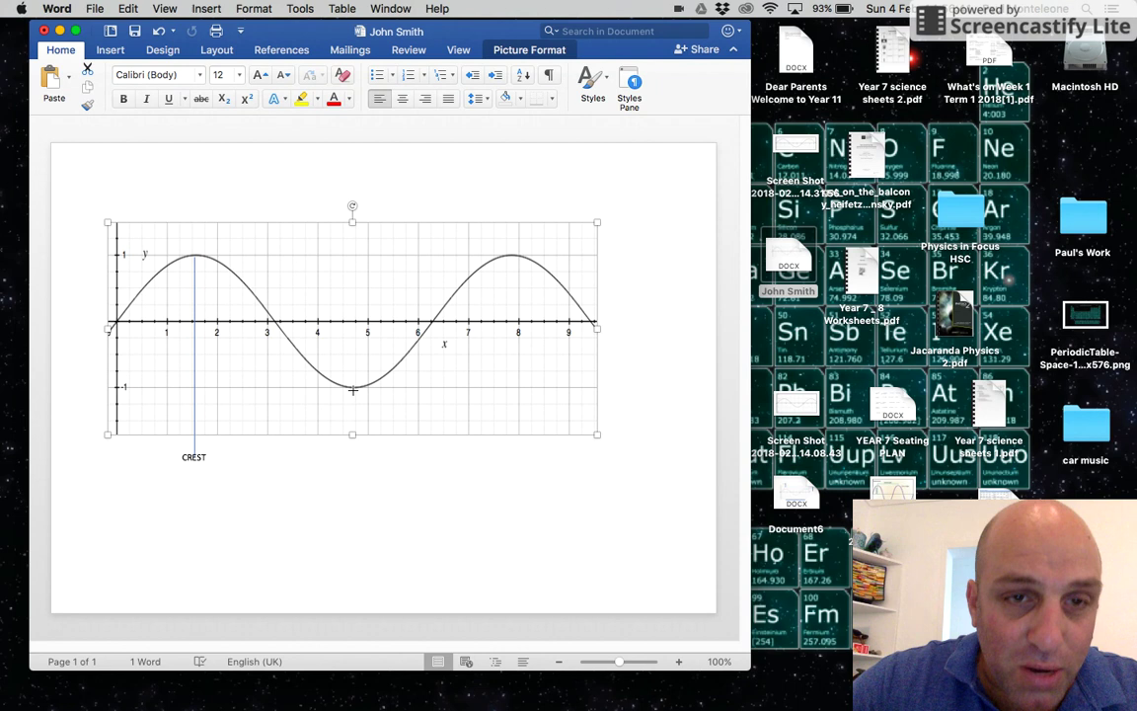
Step: Draw a vertical line about 2.86 cm long from the wave's trough down past the graph's lower edge
double_click(114, 50)
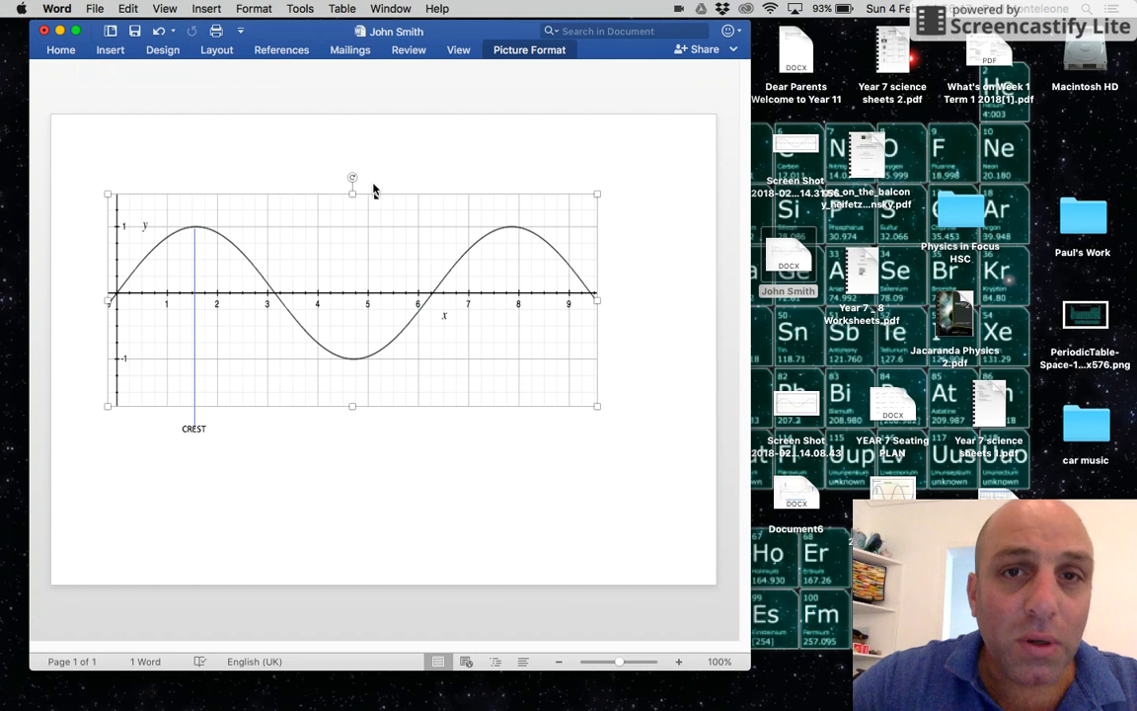
left_click(109, 49)
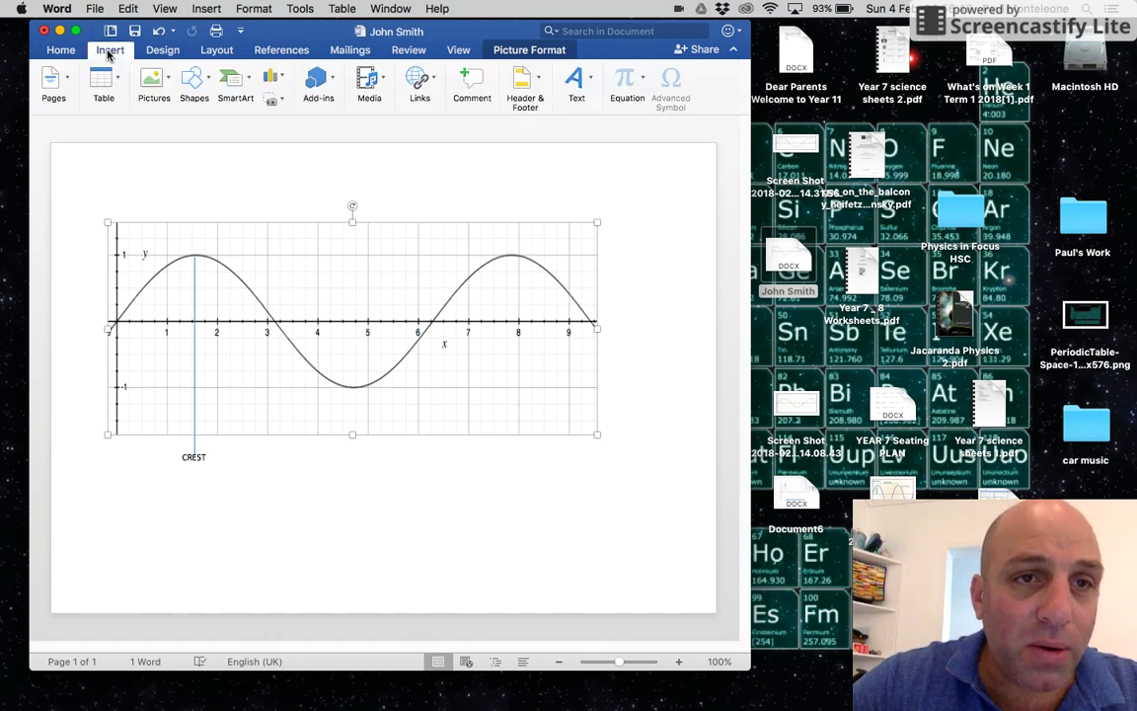
left_click(198, 88)
left_click(239, 127)
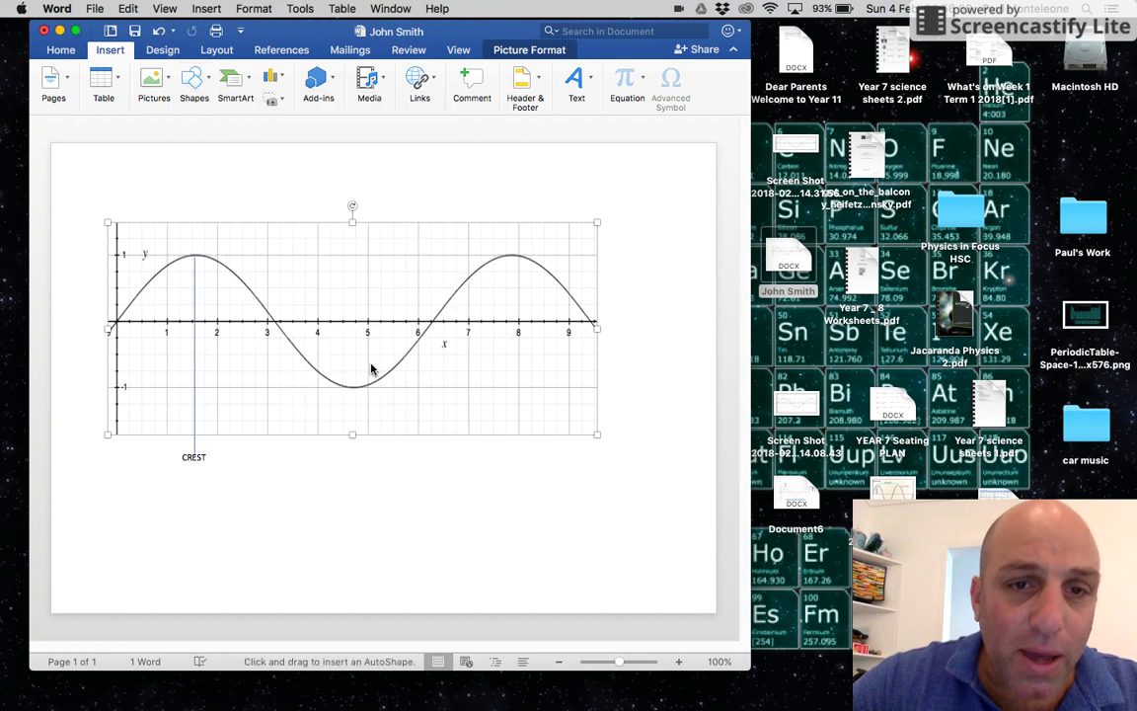
left_click_drag(351, 389, 352, 450)
left_click_drag(355, 505, 355, 504)
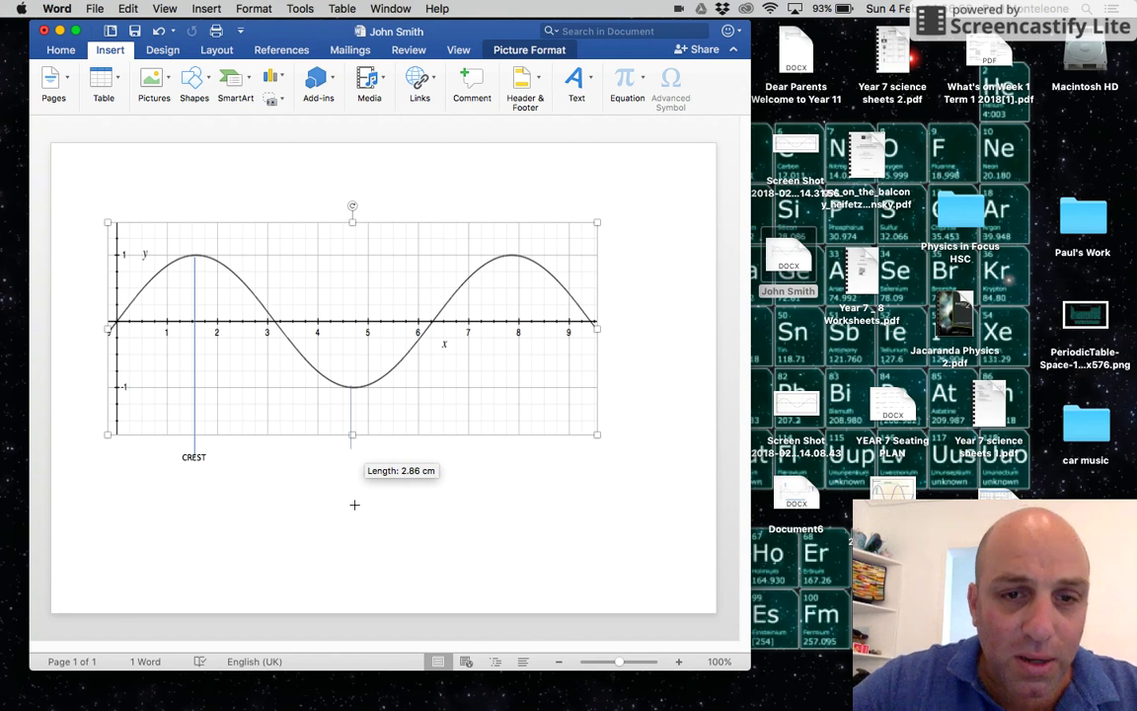
left_click_drag(170, 103, 177, 94)
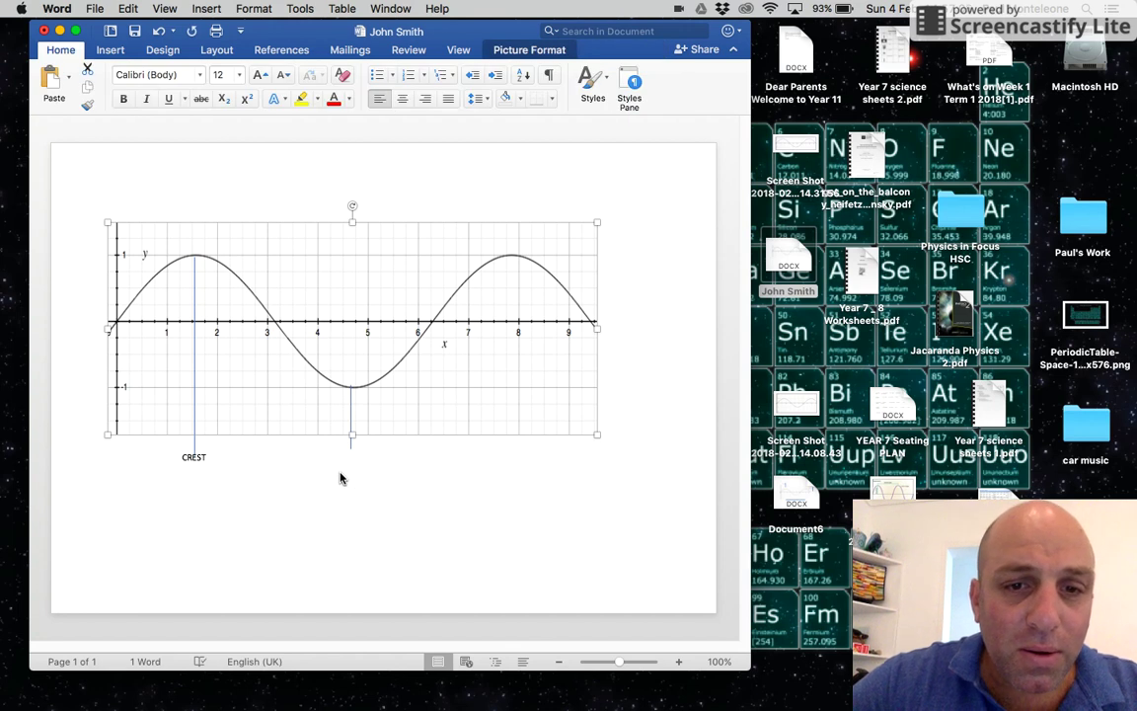
Step: Add a text box about 2.11 cm wide and 0.97 cm high below the trough line and enter TROUGH
left_click(108, 52)
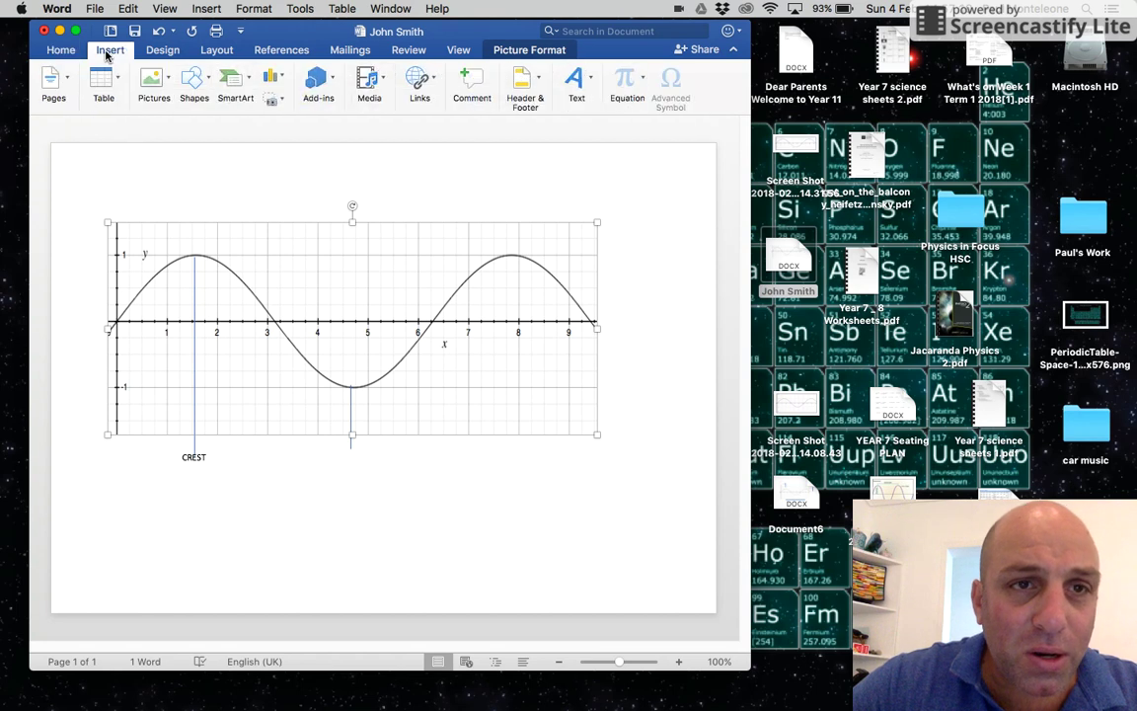
left_click(195, 83)
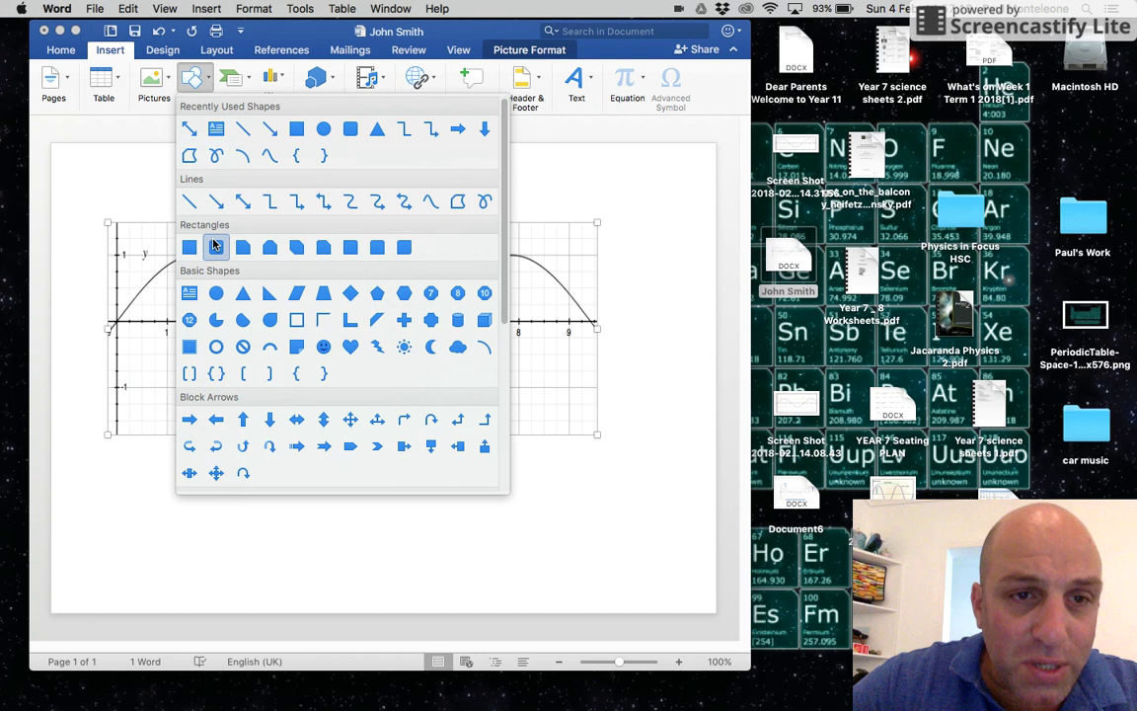
left_click(190, 293)
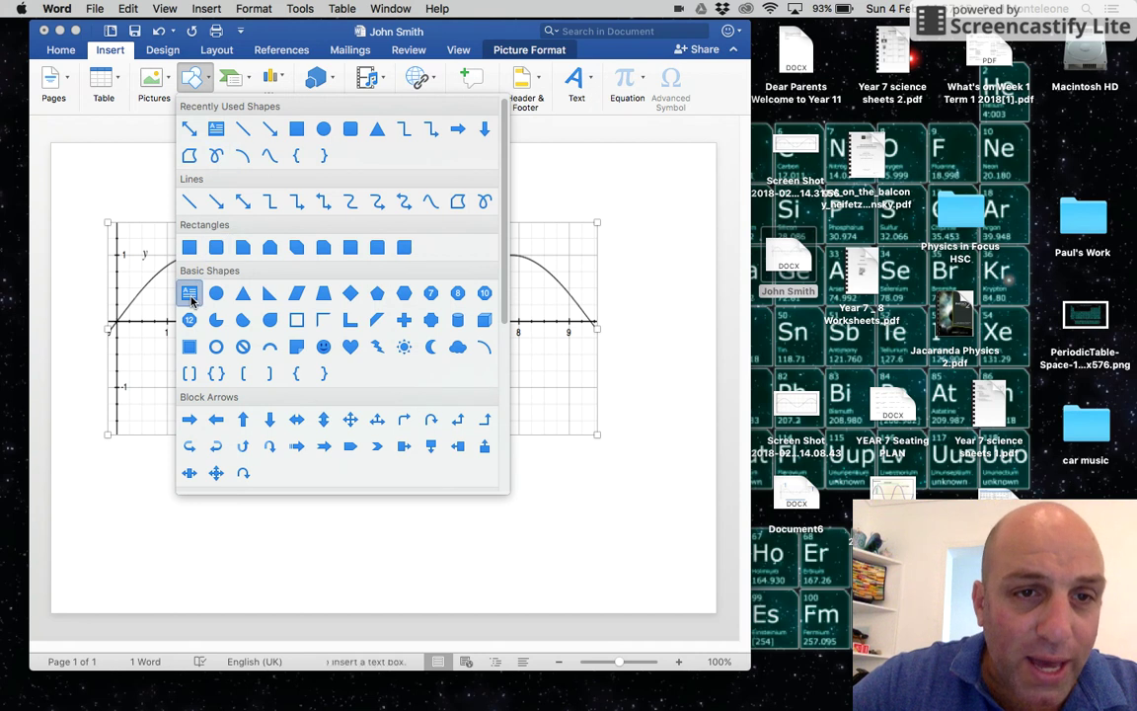
left_click_drag(332, 456, 356, 474)
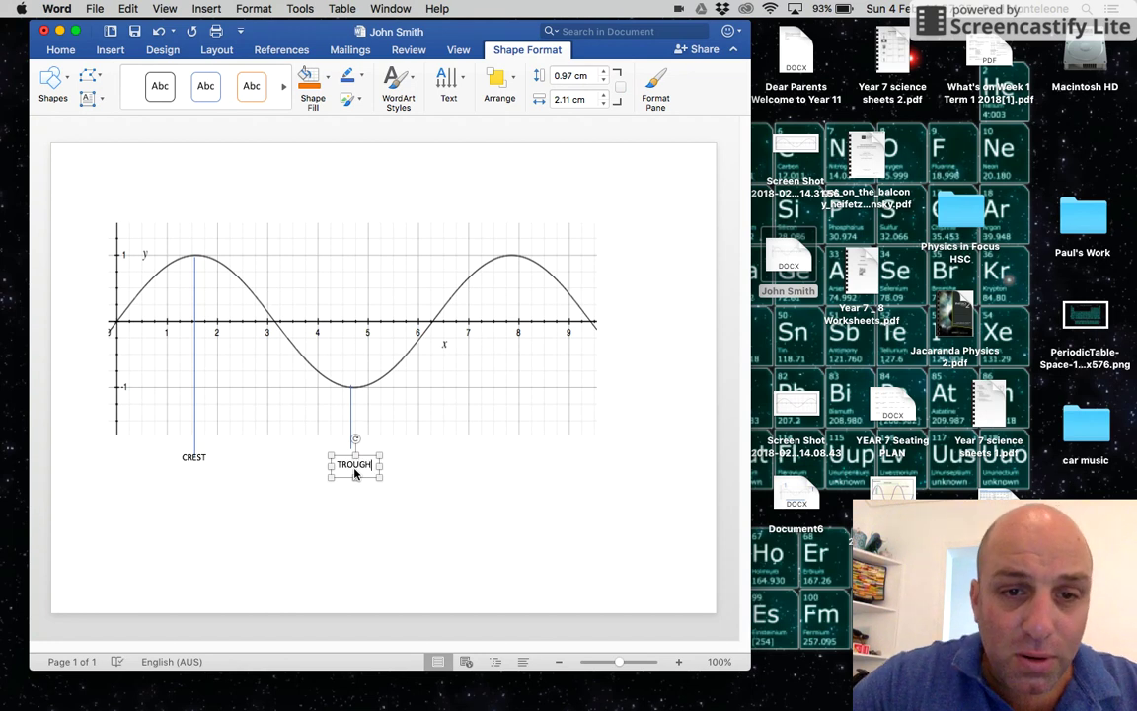
Step: Move the TROUGH label up to centre it under the trough line, level with the CREST label
left_click(363, 499)
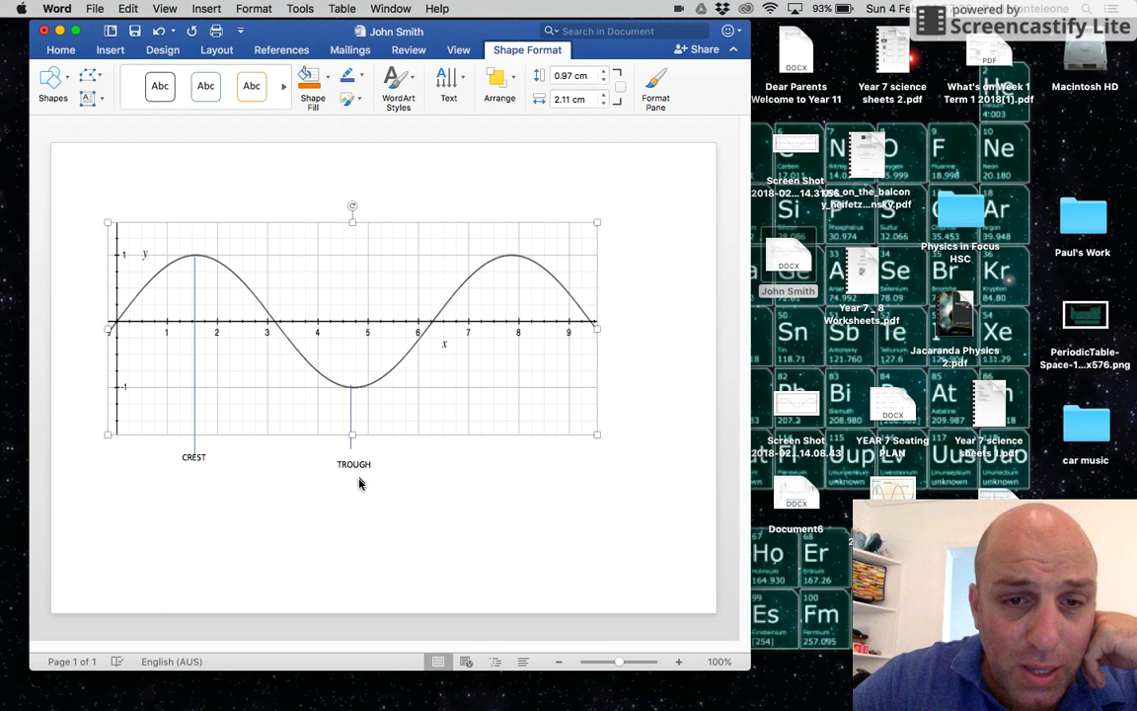
left_click(360, 464)
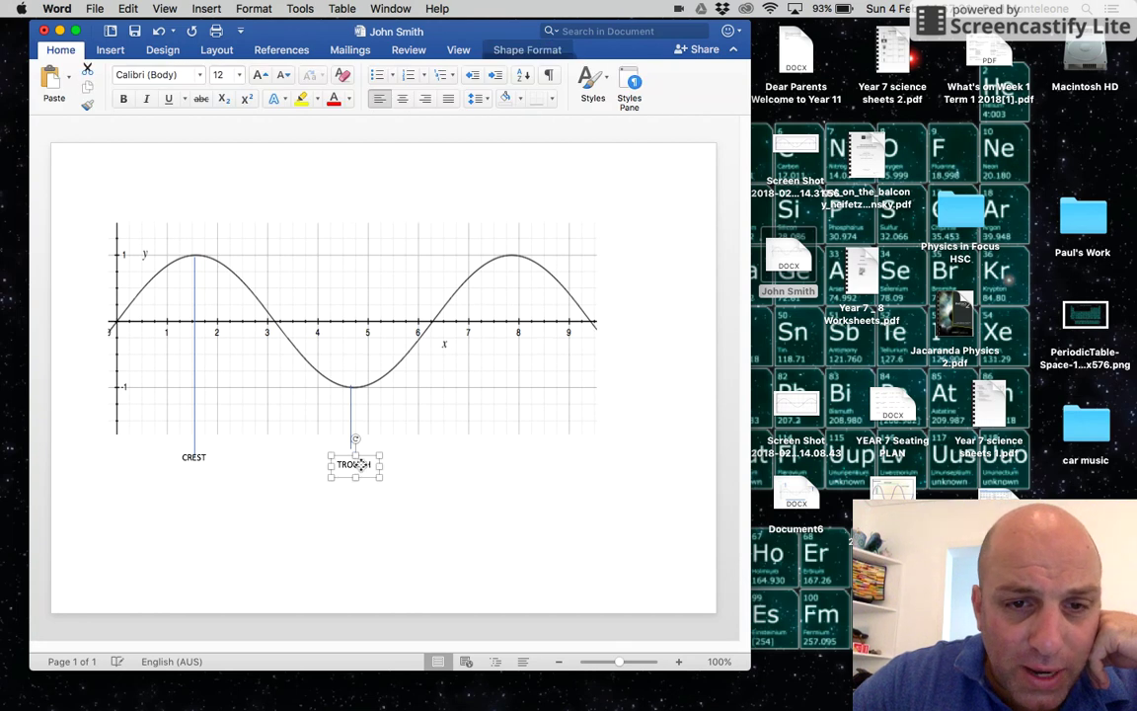
left_click_drag(357, 449, 361, 462)
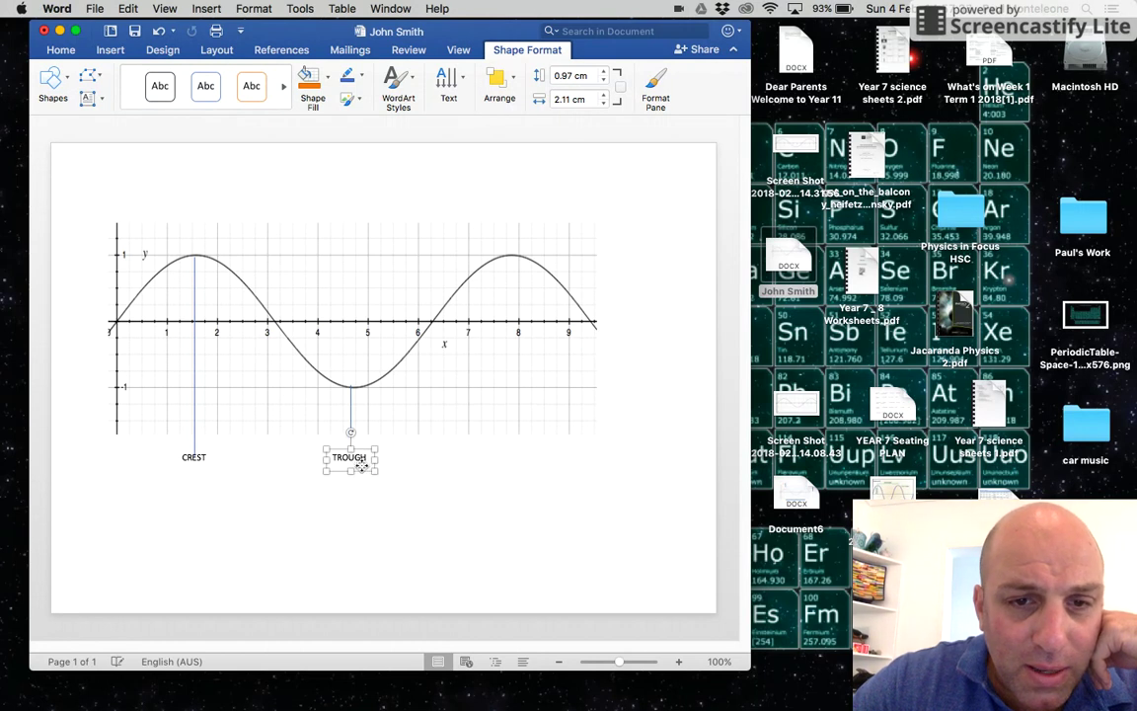
left_click(424, 465)
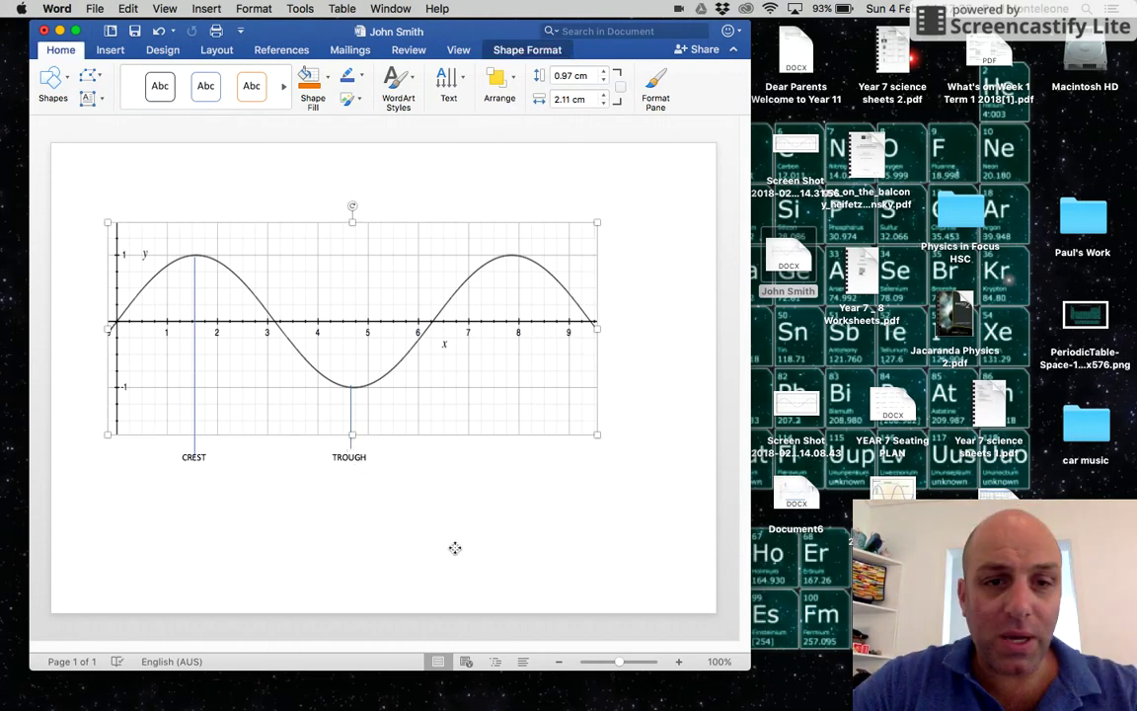
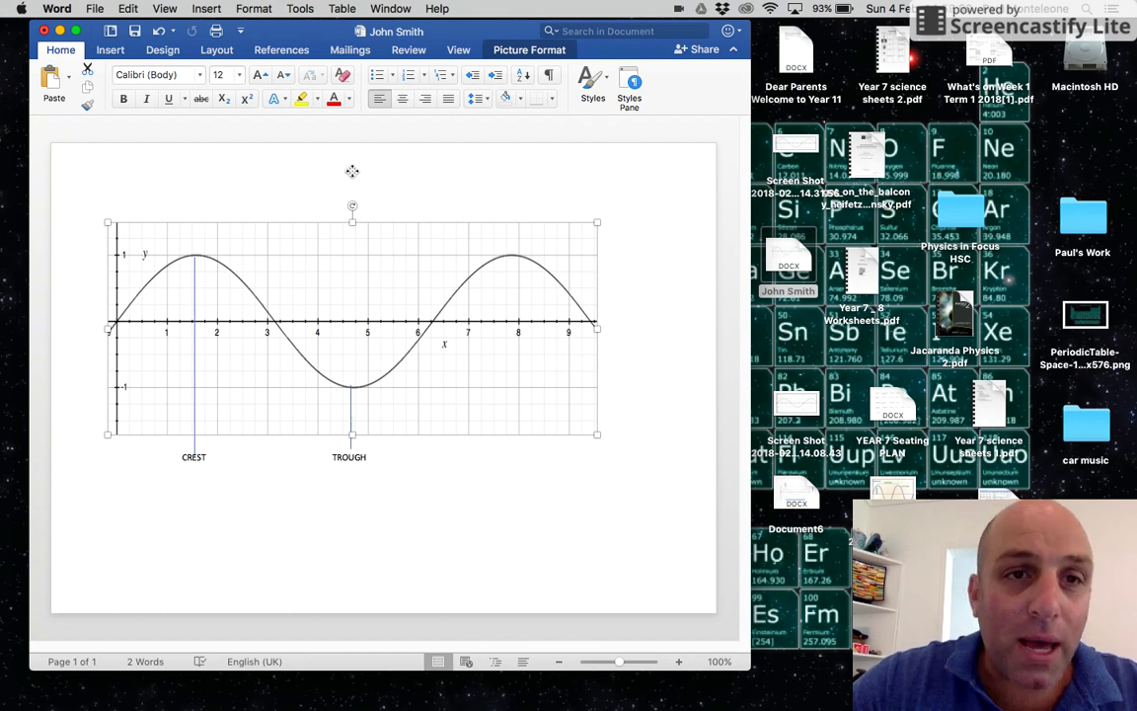
Step: Draw a vertical double-headed arrow about 3.49 cm long beside the graph, spanning crest height to the x-axis
left_click(111, 51)
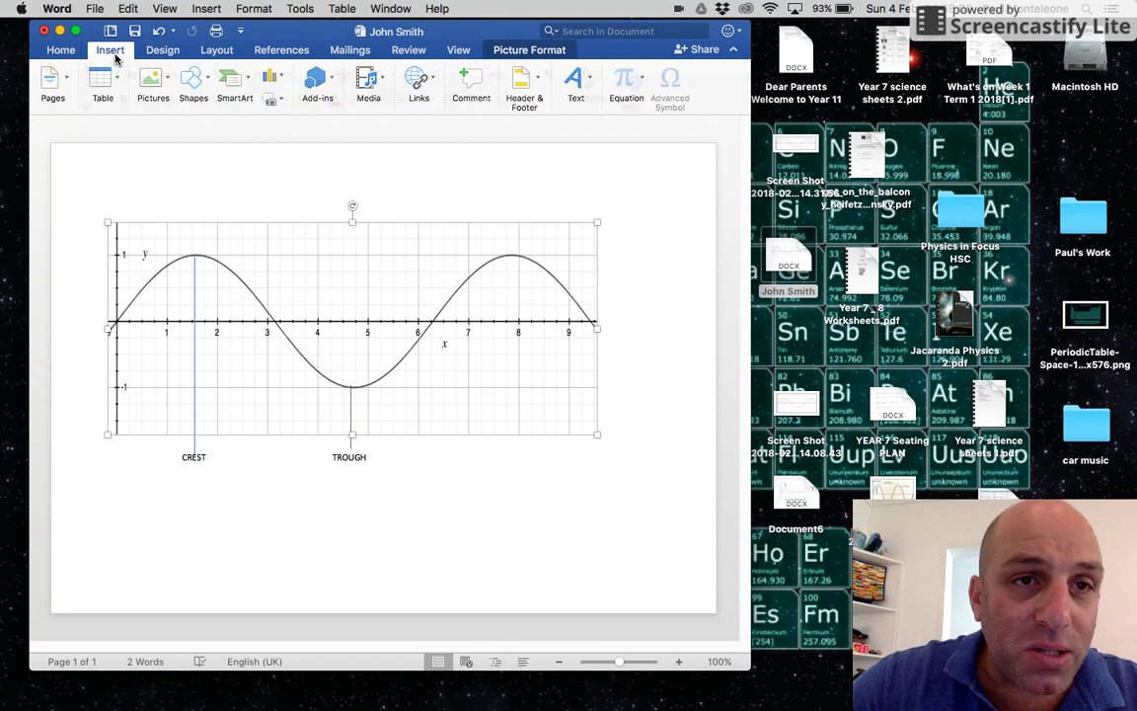
left_click(197, 79)
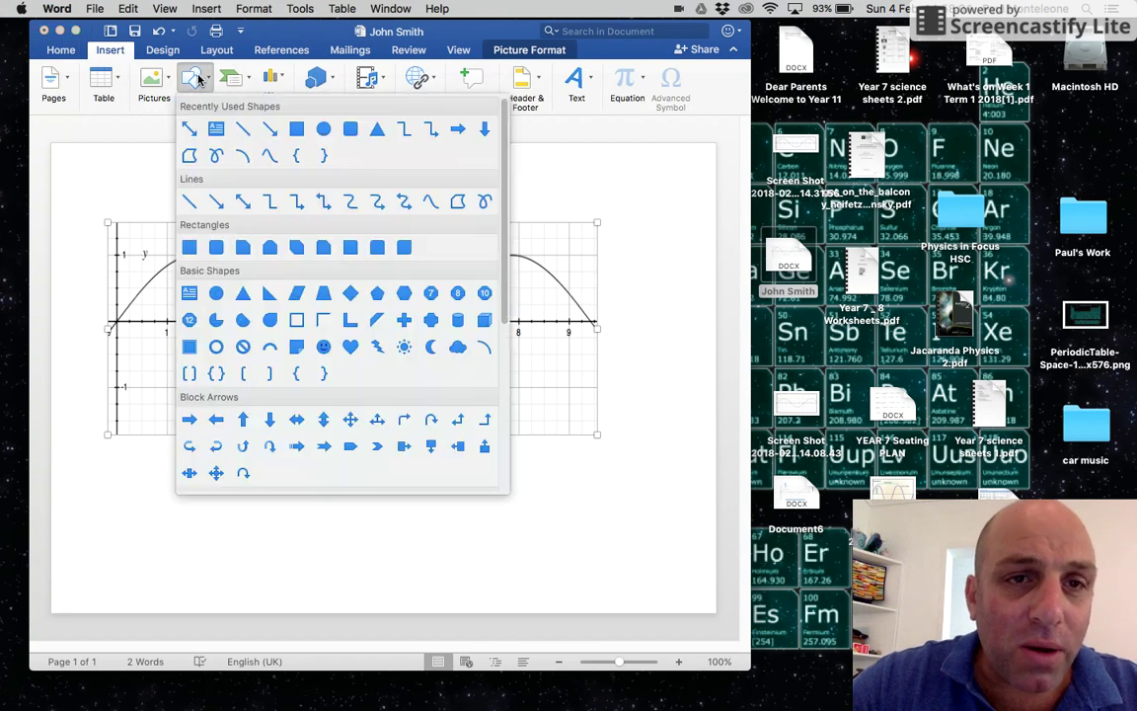
left_click(191, 133)
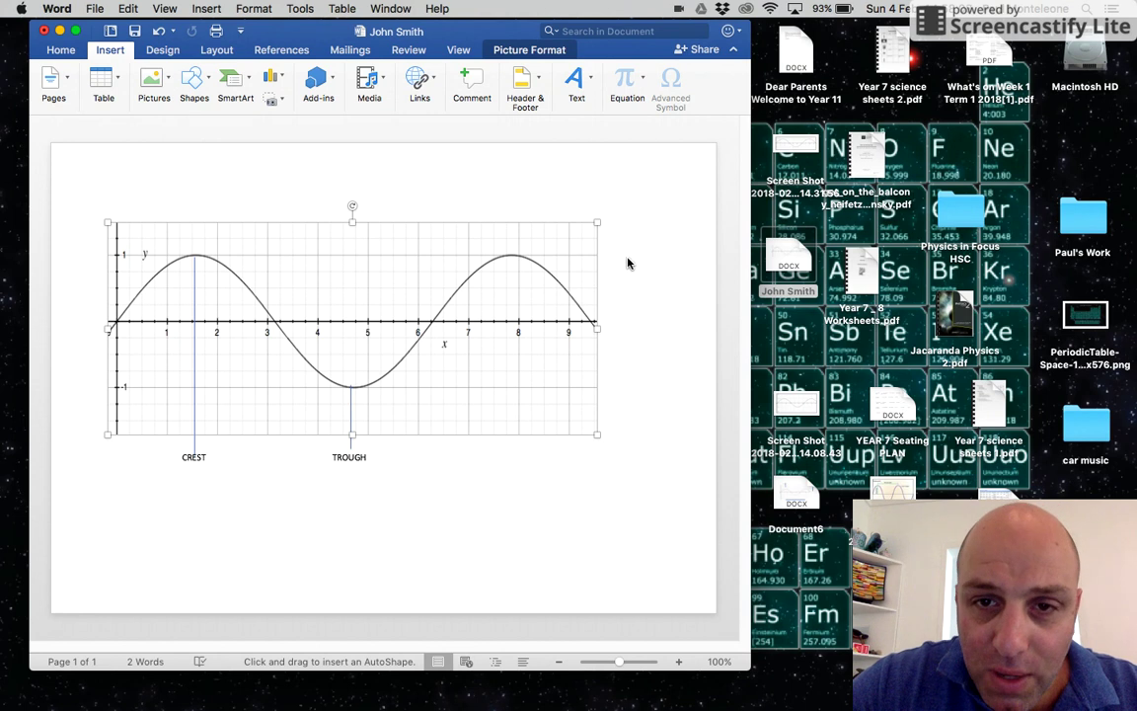
left_click_drag(629, 254, 633, 325)
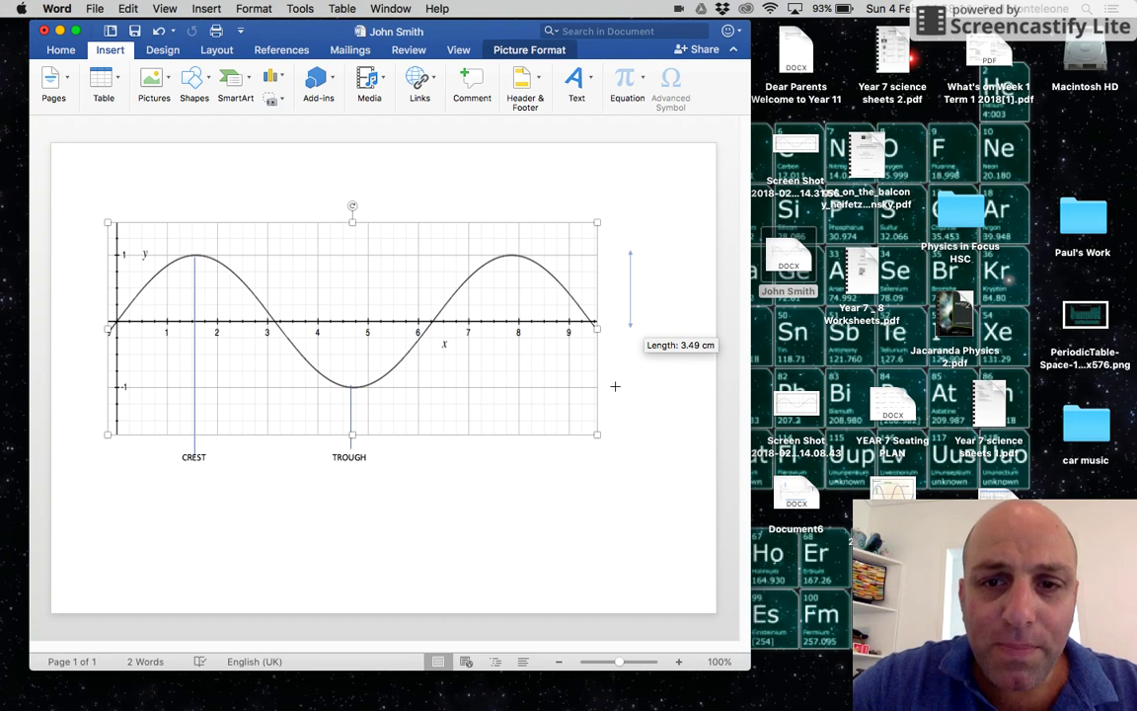
Step: Try to add a text box about 2.54 cm wide and 0.95 cm high over the middle of the vertical double-headed arrow
left_click(162, 129)
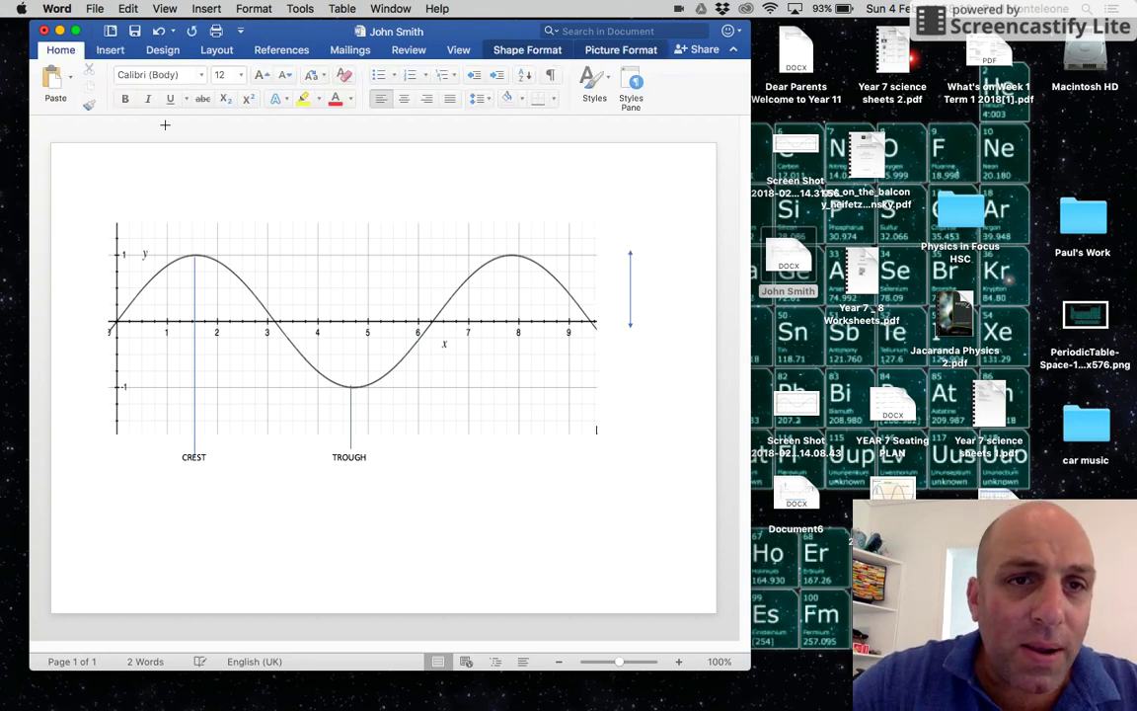
left_click(110, 51)
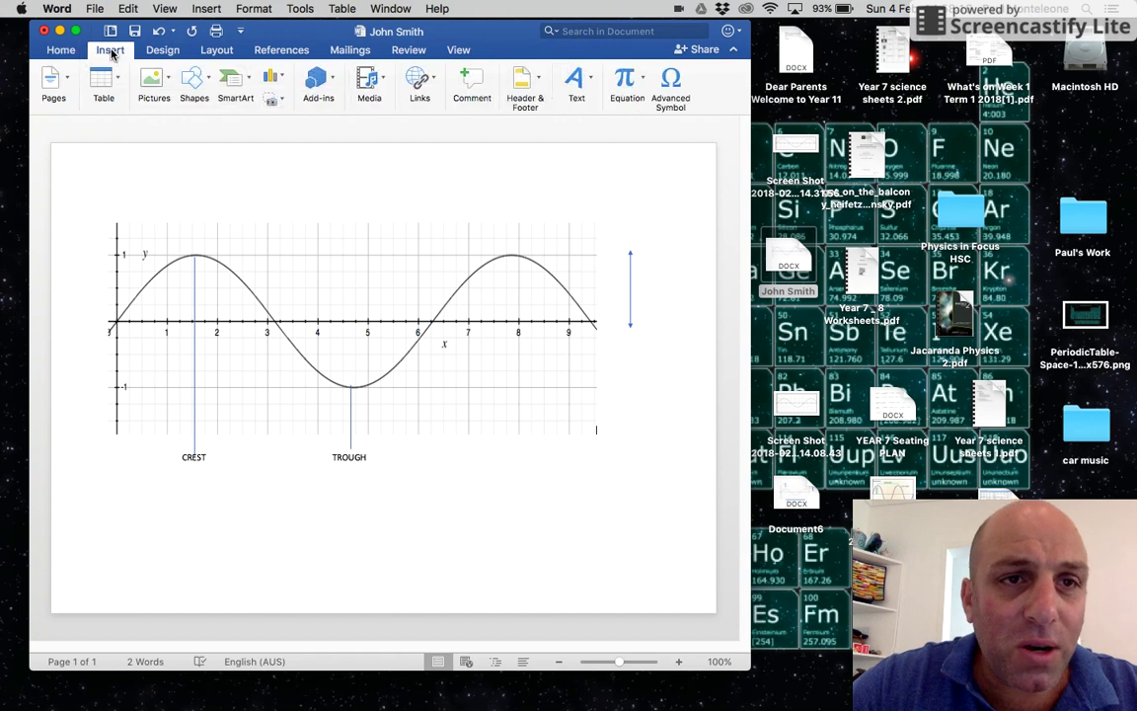
left_click(195, 79)
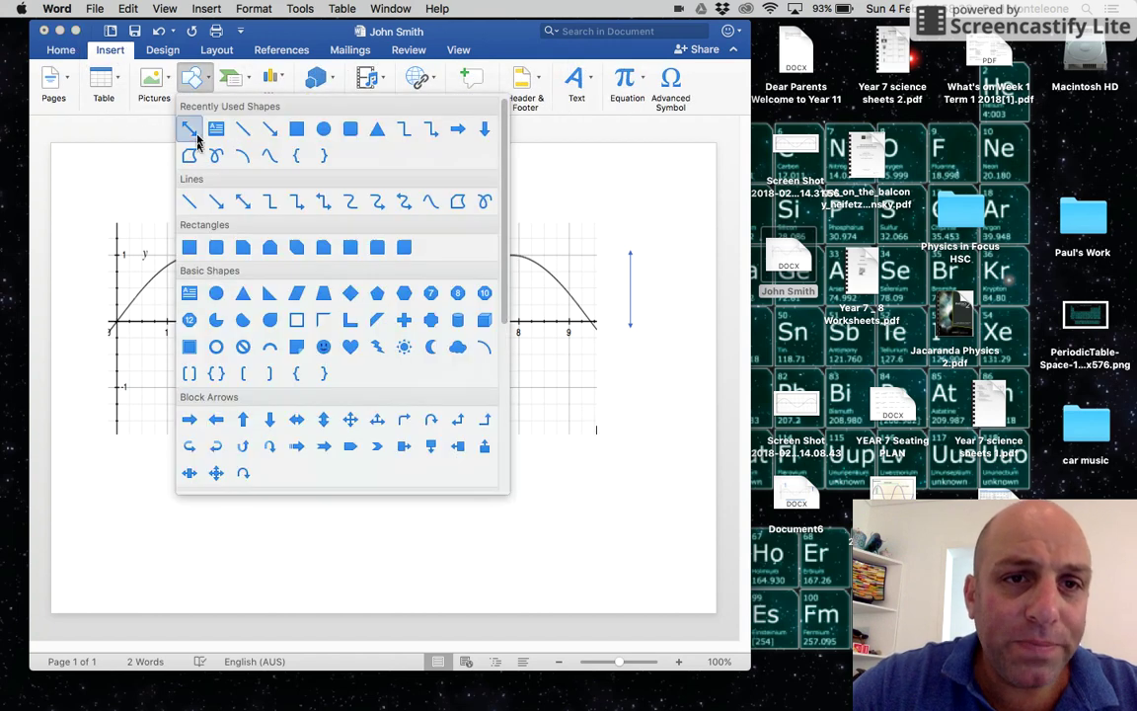
left_click(188, 293)
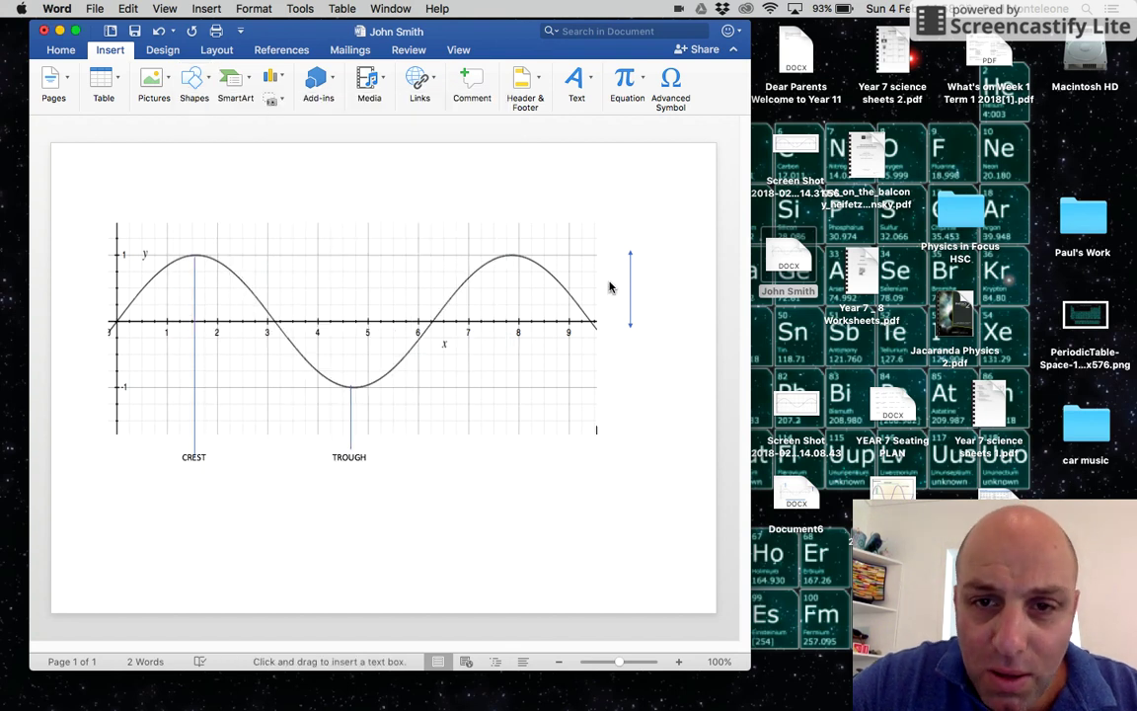
left_click_drag(602, 280, 658, 300)
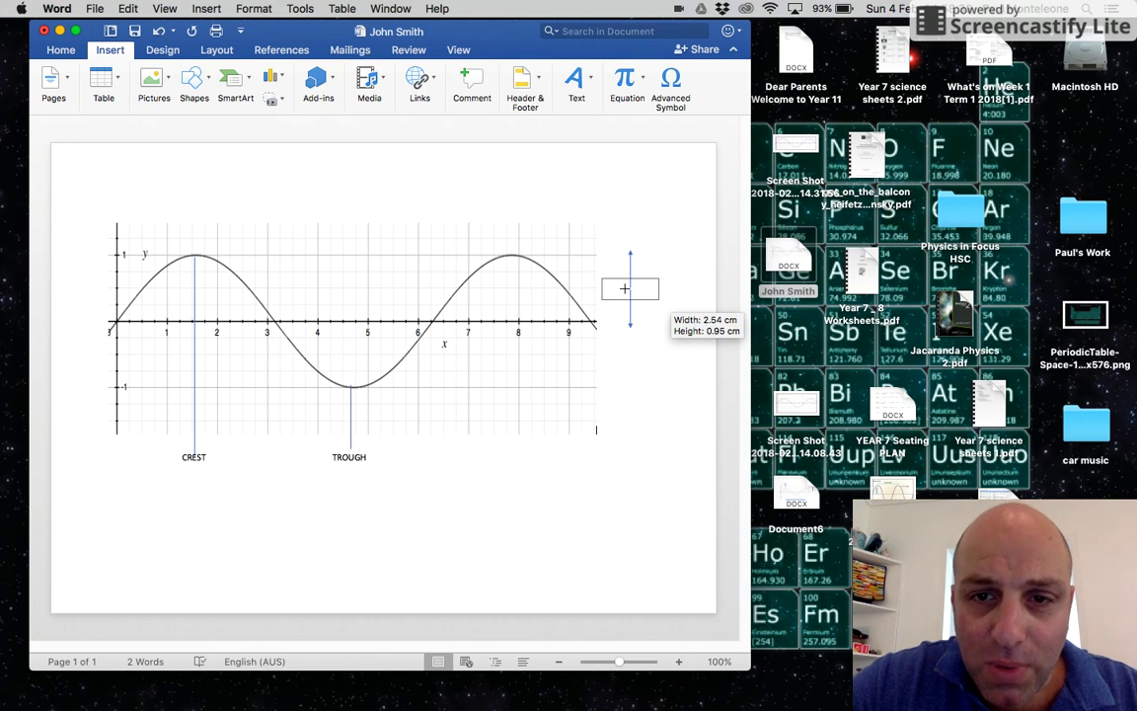
left_click_drag(624, 288, 623, 289)
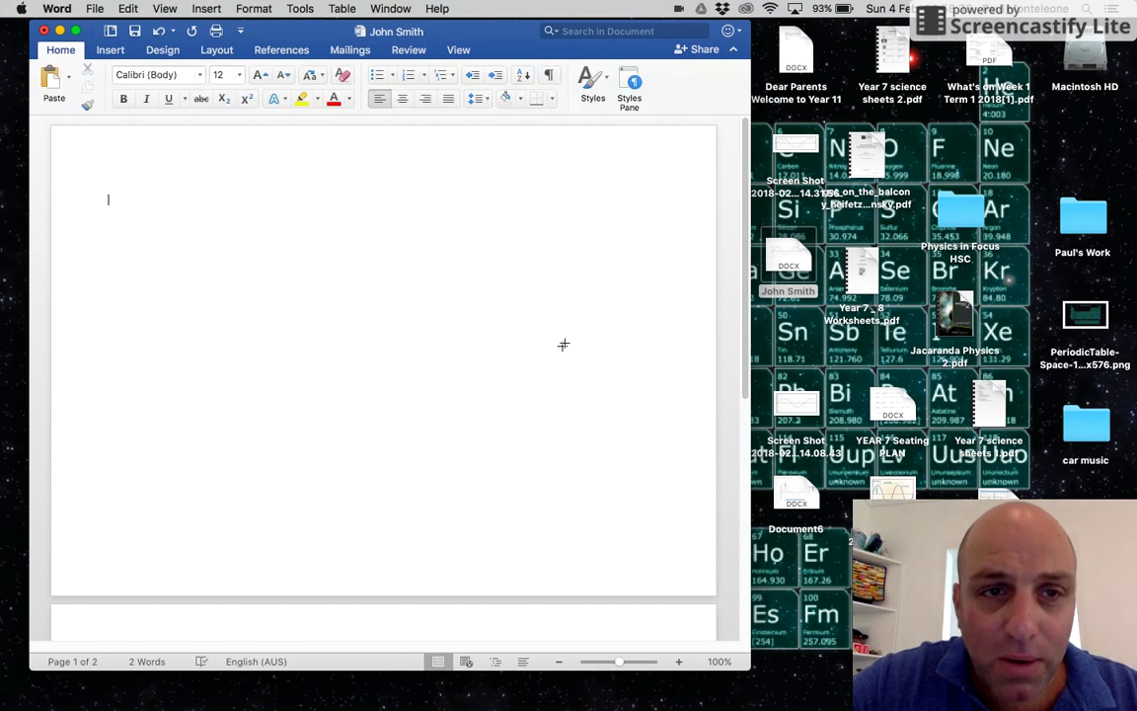
scroll(562, 346, "down", 5)
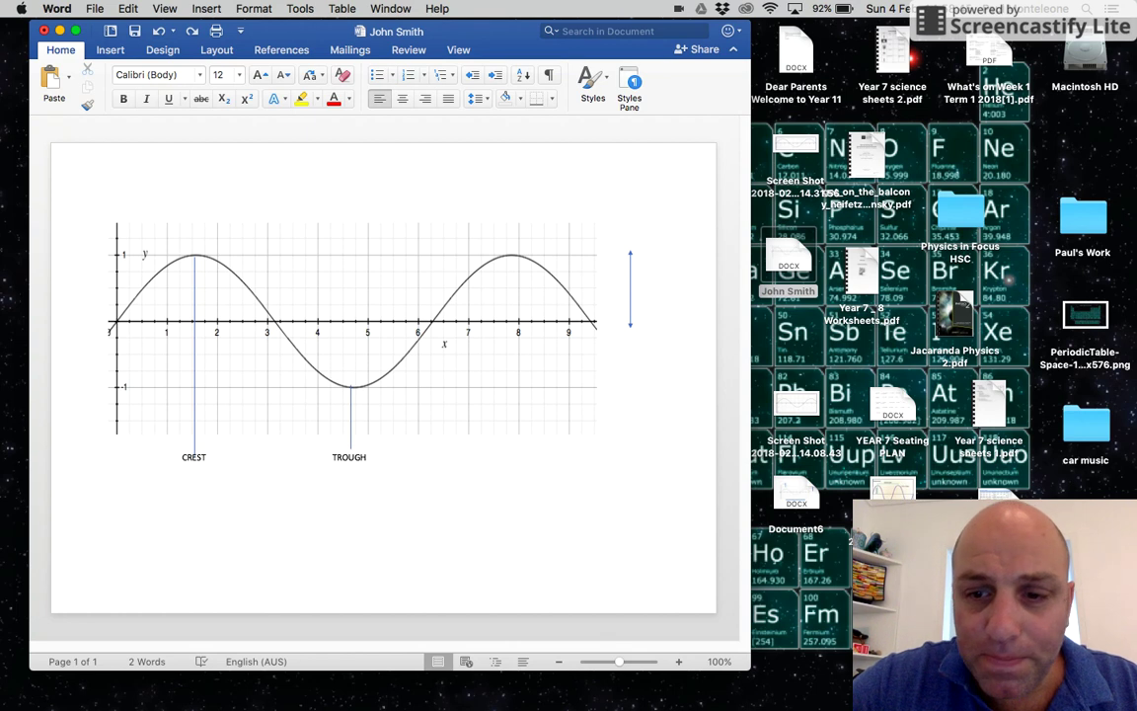
Step: Enter Amplitude in the text box beside the vertical double-headed arrow and widen the box so the word fits on one line
key("super+Tab")
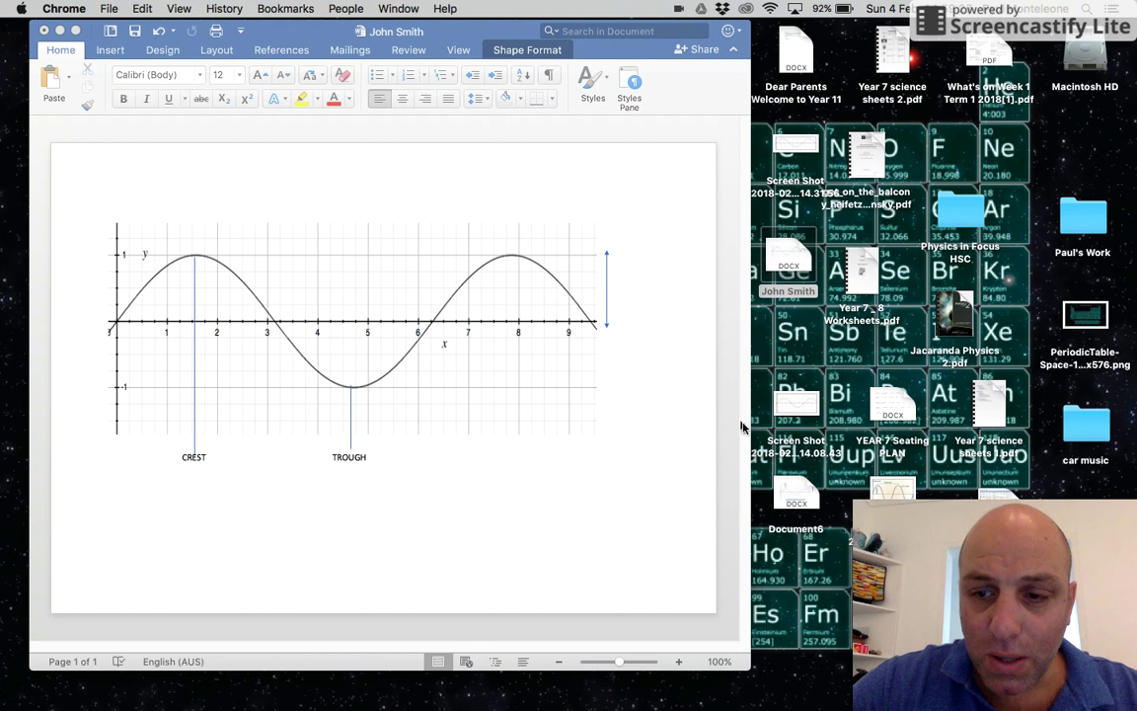
left_click(633, 293)
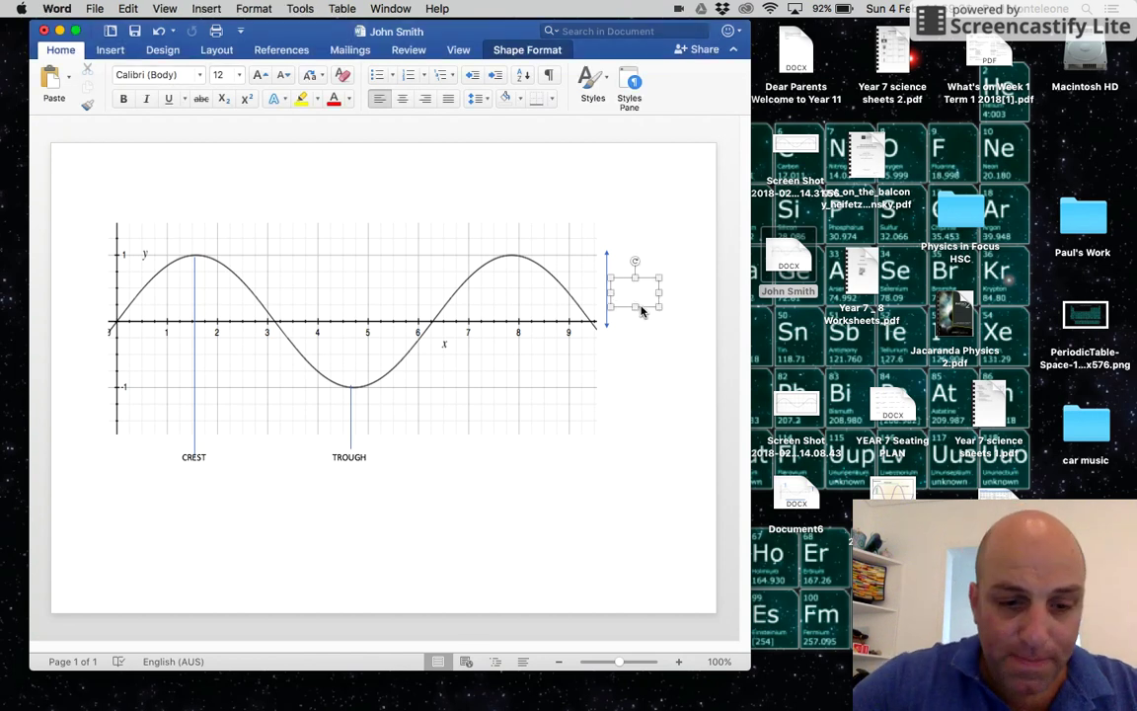
type("Amp")
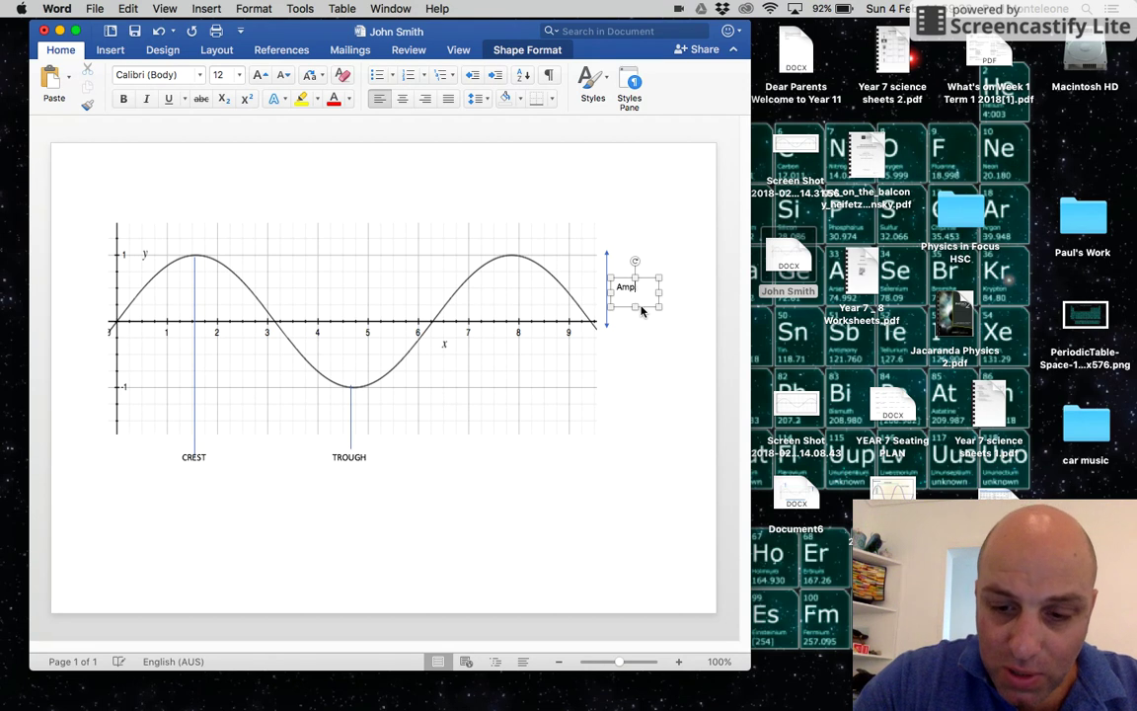
type("litude")
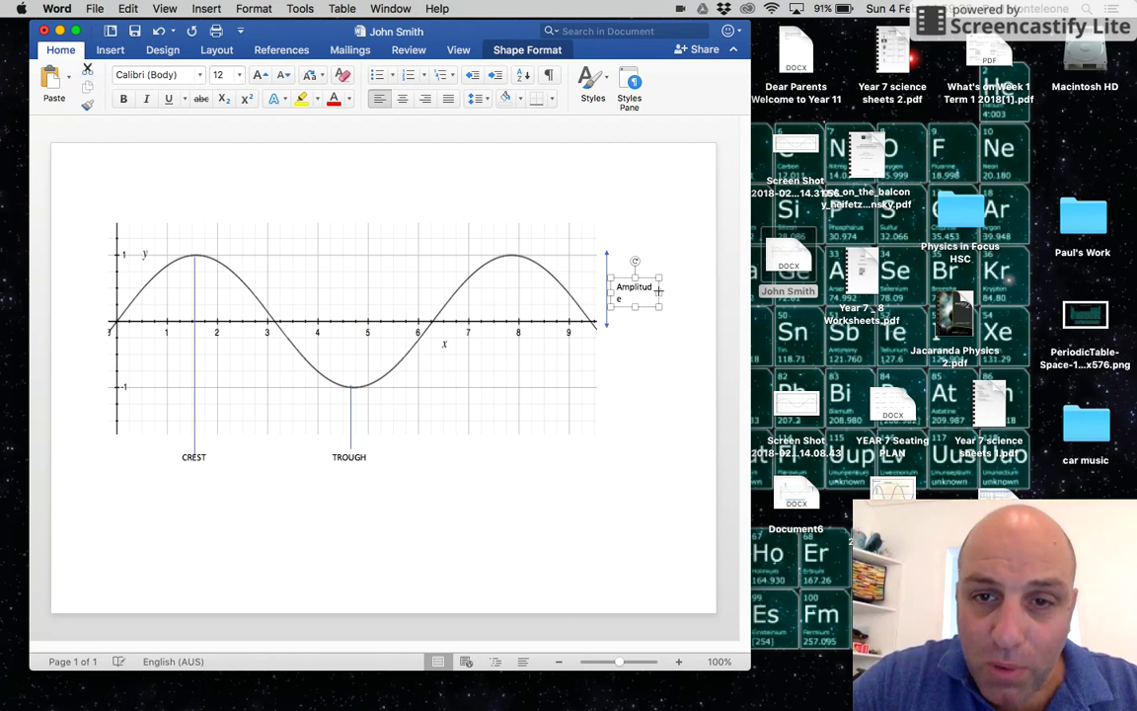
left_click_drag(658, 288, 671, 288)
left_click(658, 319)
left_click(635, 286)
mouse_move(637, 285)
left_mouse_down()
mouse_move(624, 286)
mouse_move(634, 286)
left_mouse_up()
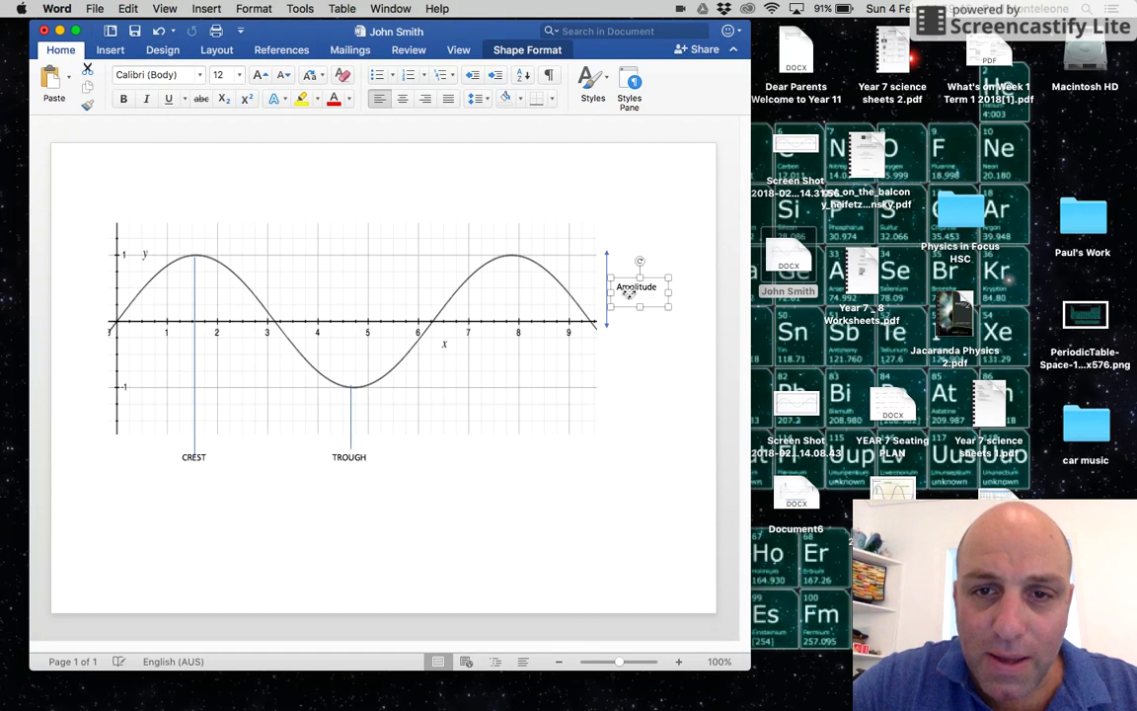
left_click(628, 353)
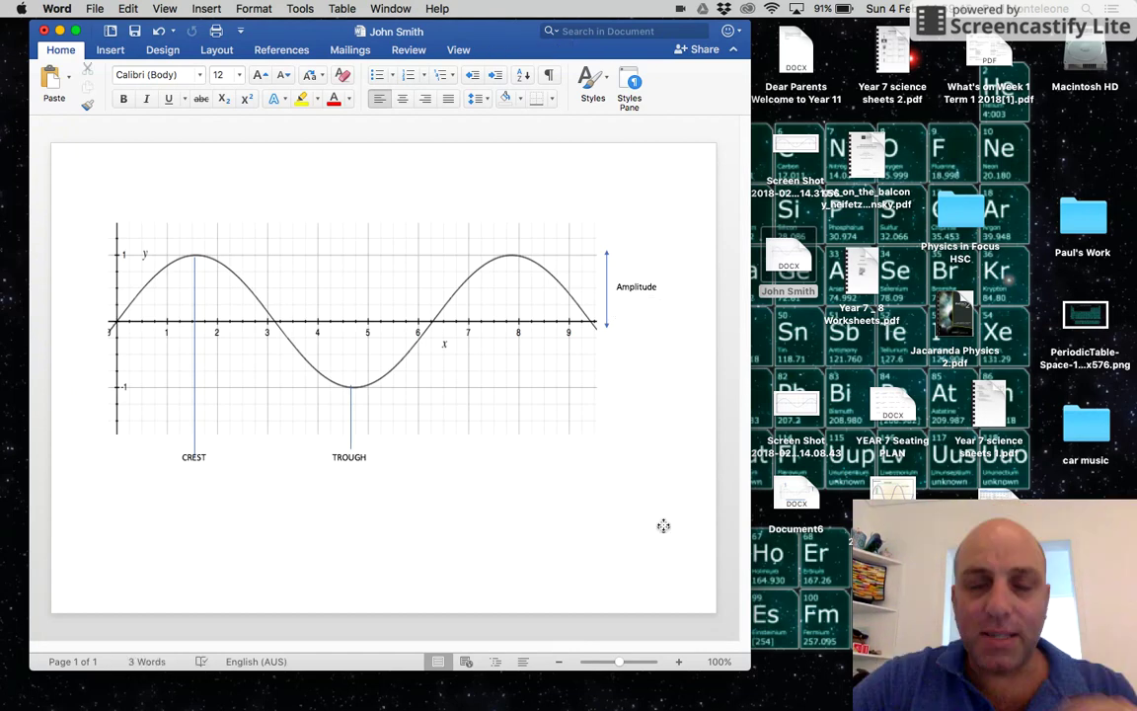
Step: Draw a horizontal double-headed arrow about 13.97 cm long above the graph, spanning from the first crest to the second crest
left_click(503, 363)
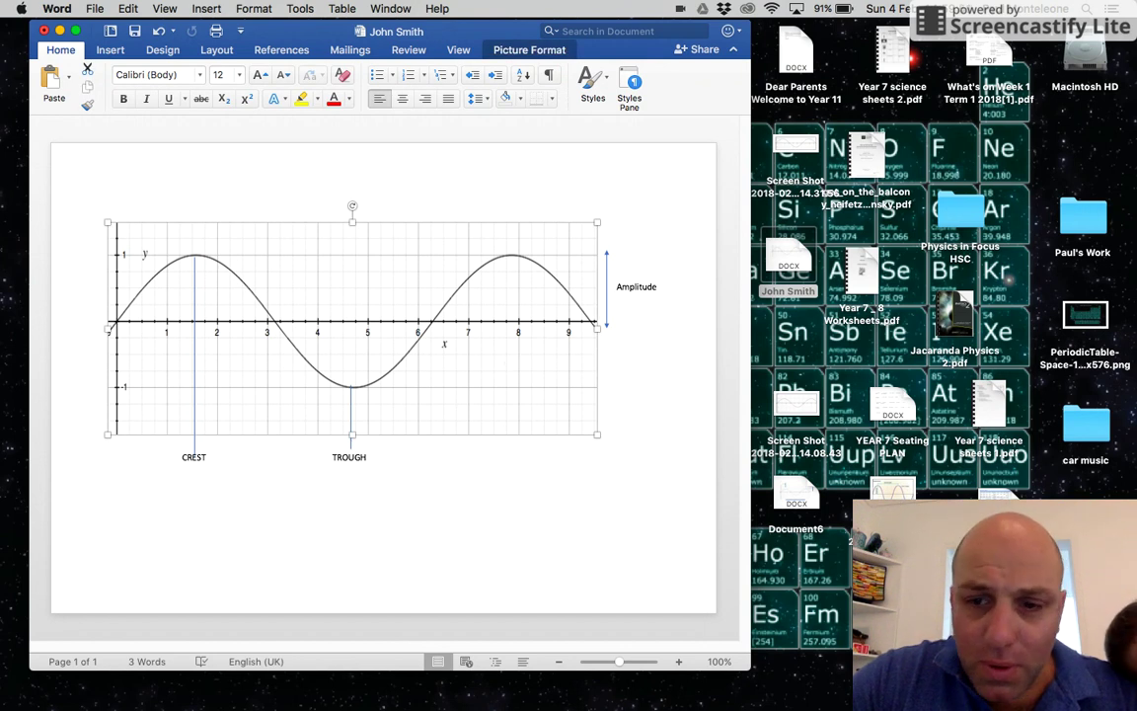
key("super+Tab")
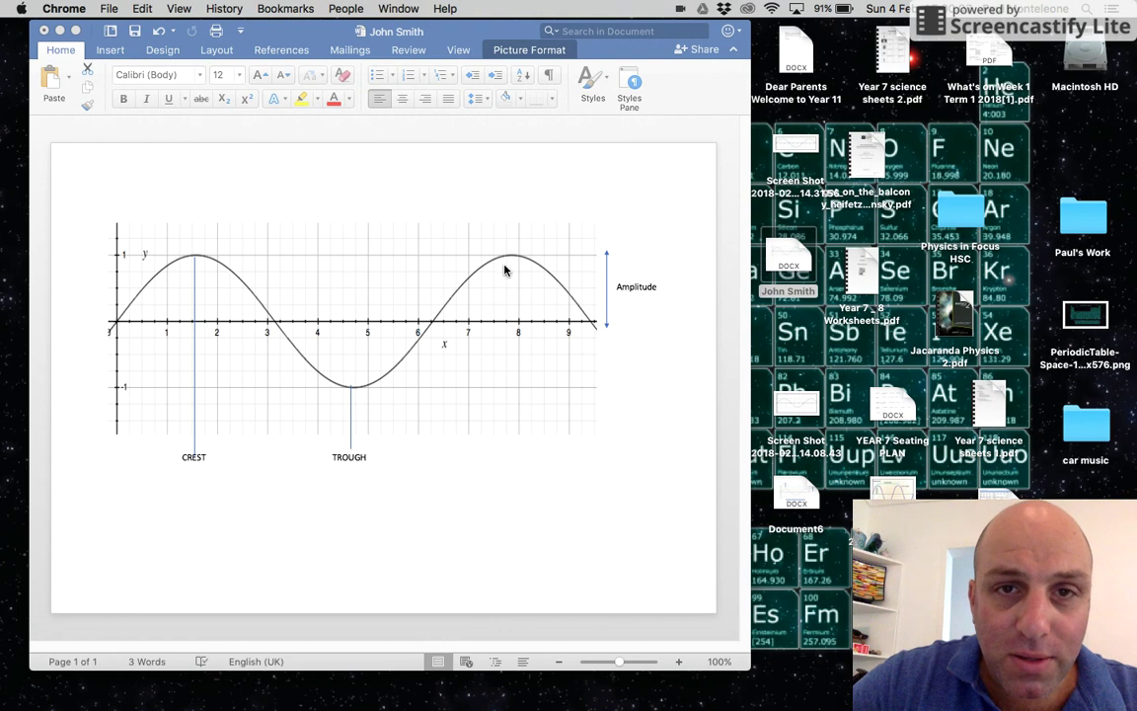
left_click(163, 46)
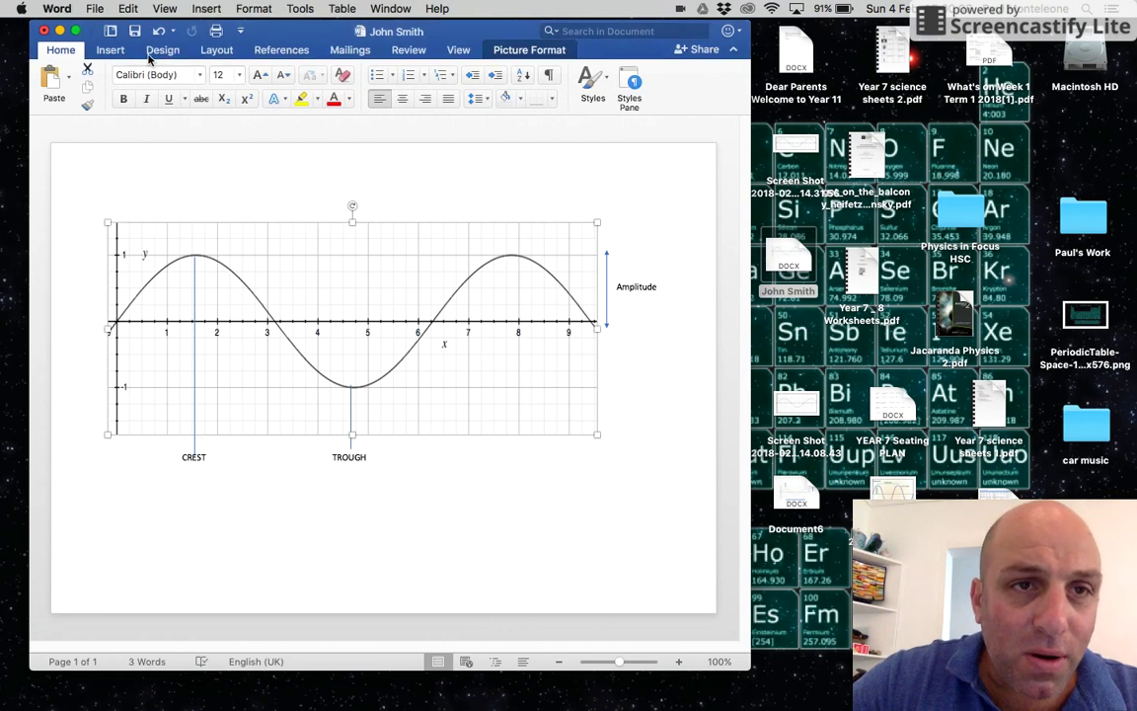
left_click(107, 50)
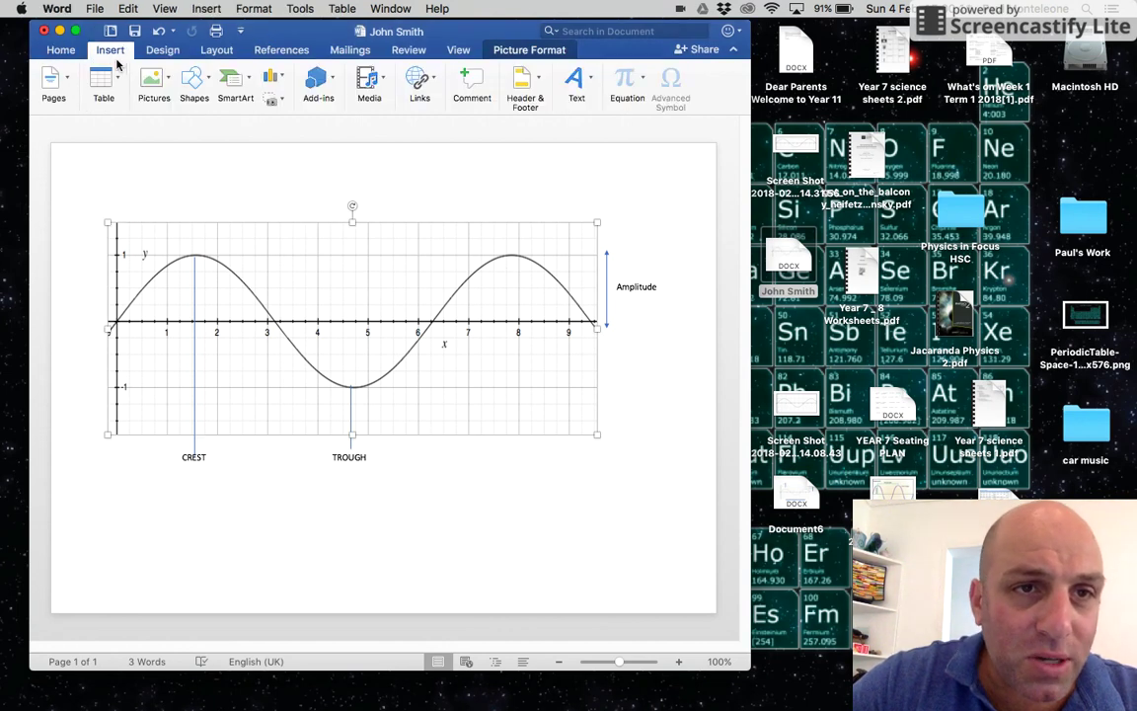
left_click(207, 89)
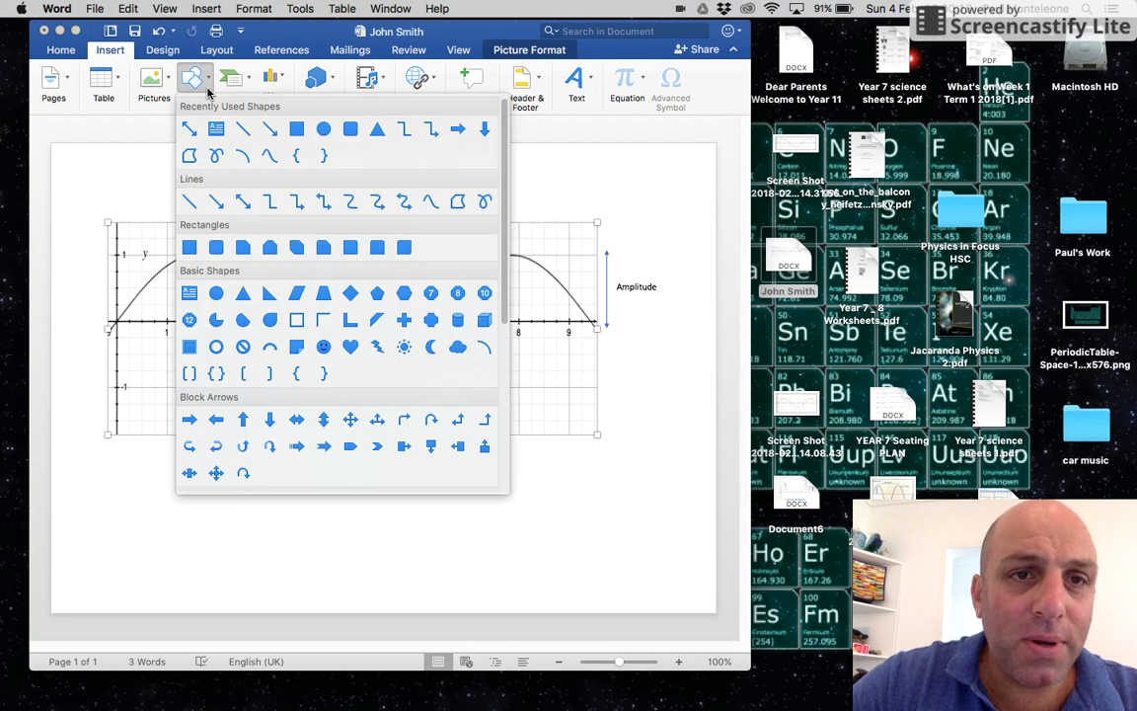
left_click(189, 128)
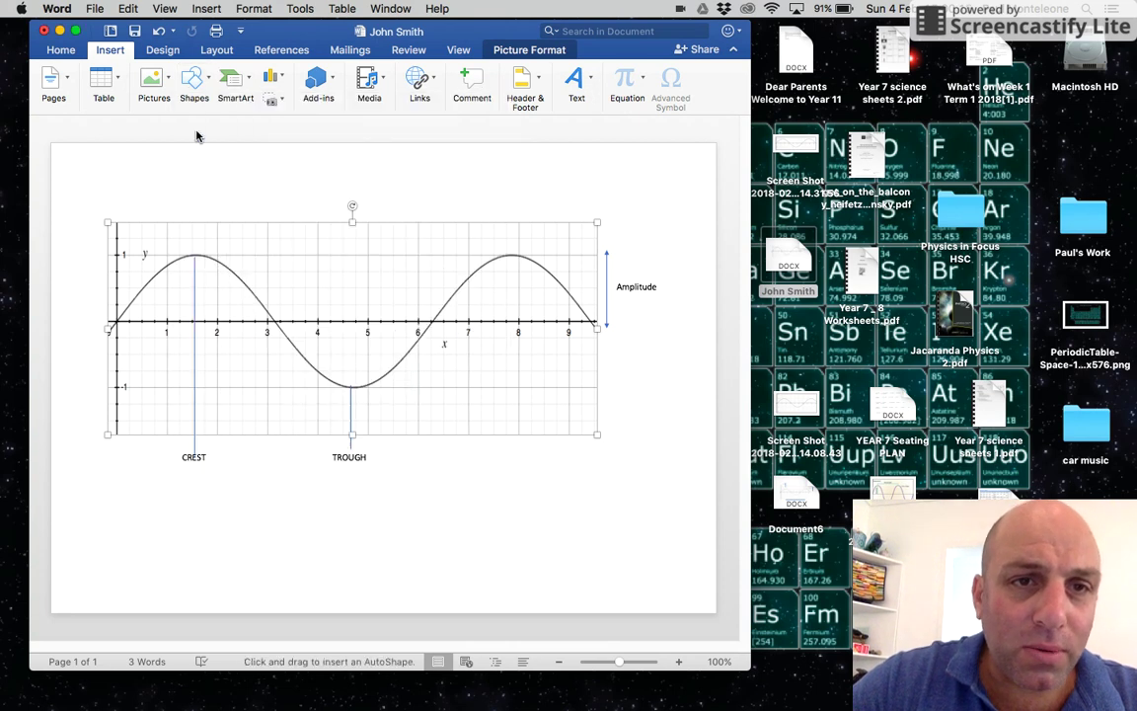
mouse_move(195, 195)
left_mouse_down()
mouse_move(507, 198)
mouse_move(491, 194)
left_mouse_up()
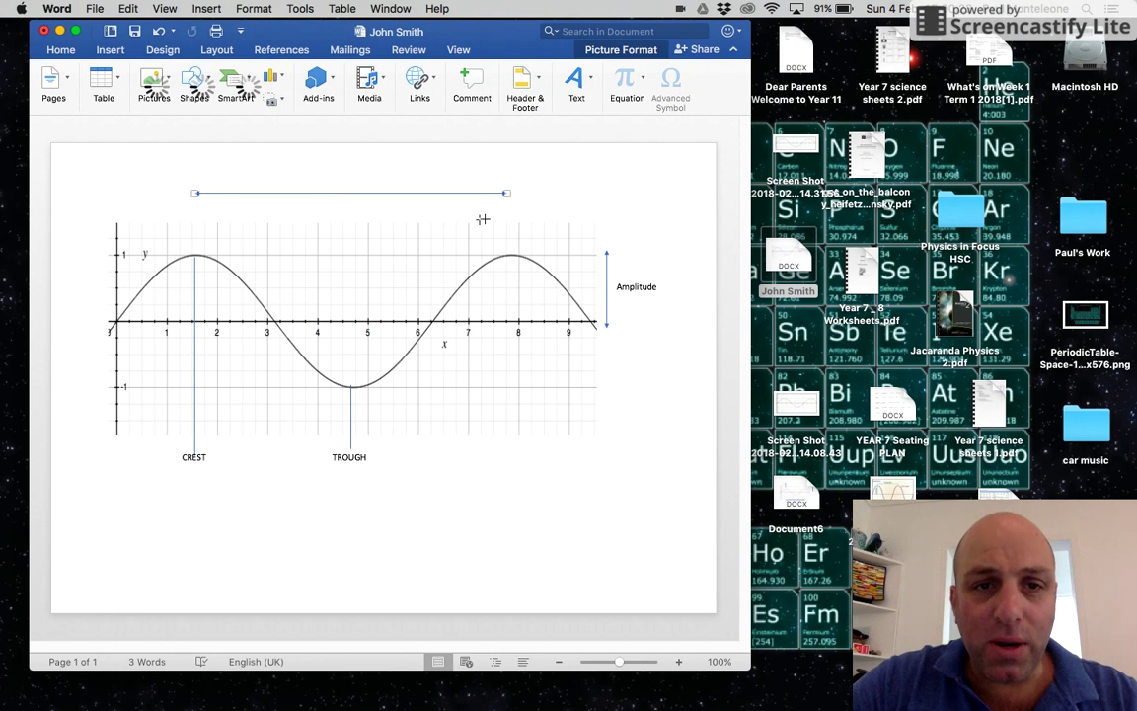
Step: Set the horizontal arrow's line colour to black and its width to 1.25 pt
double_click(375, 194)
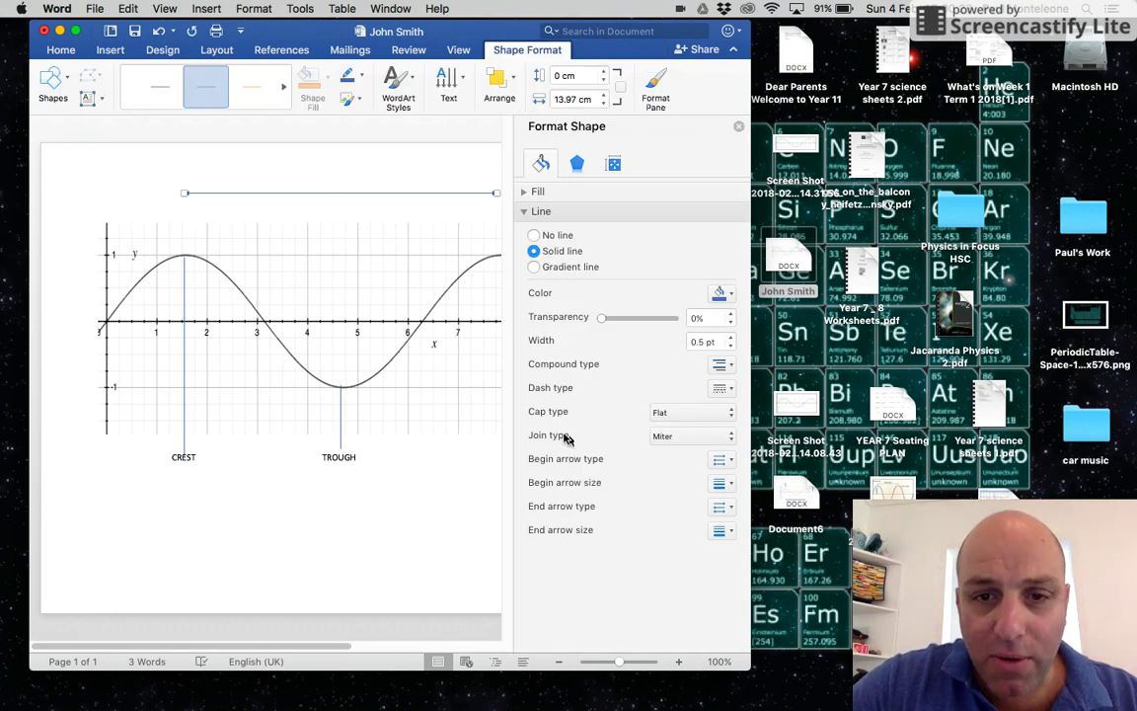
left_click(732, 296)
left_click(736, 334)
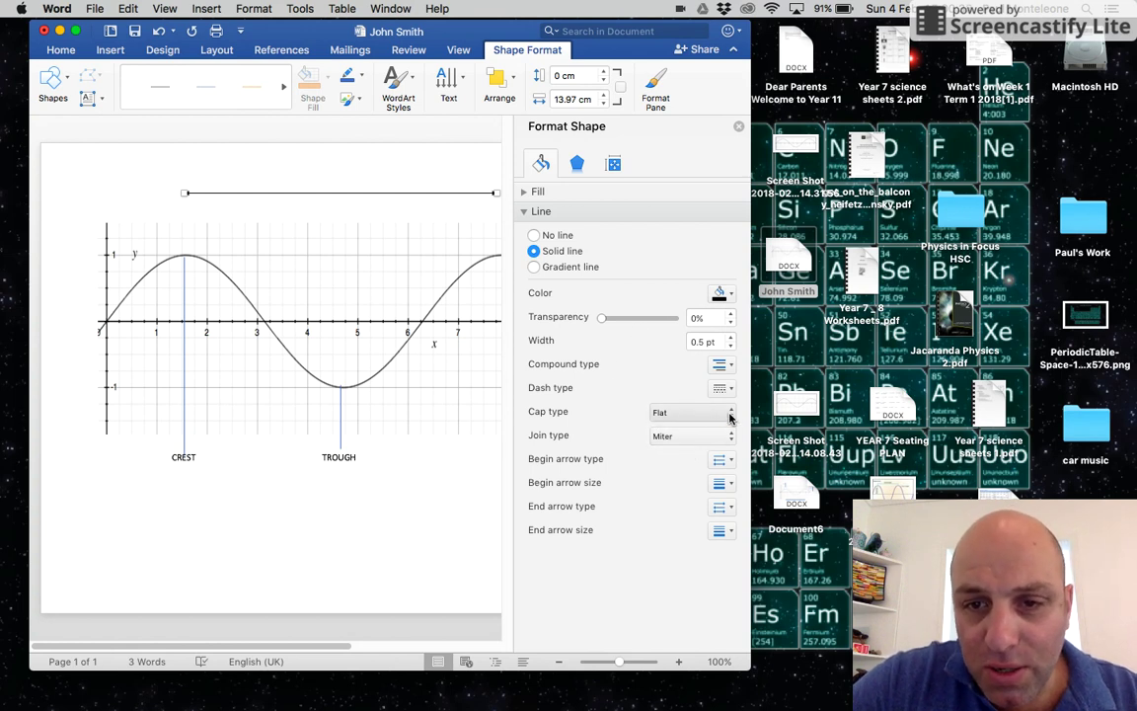
left_click(731, 338)
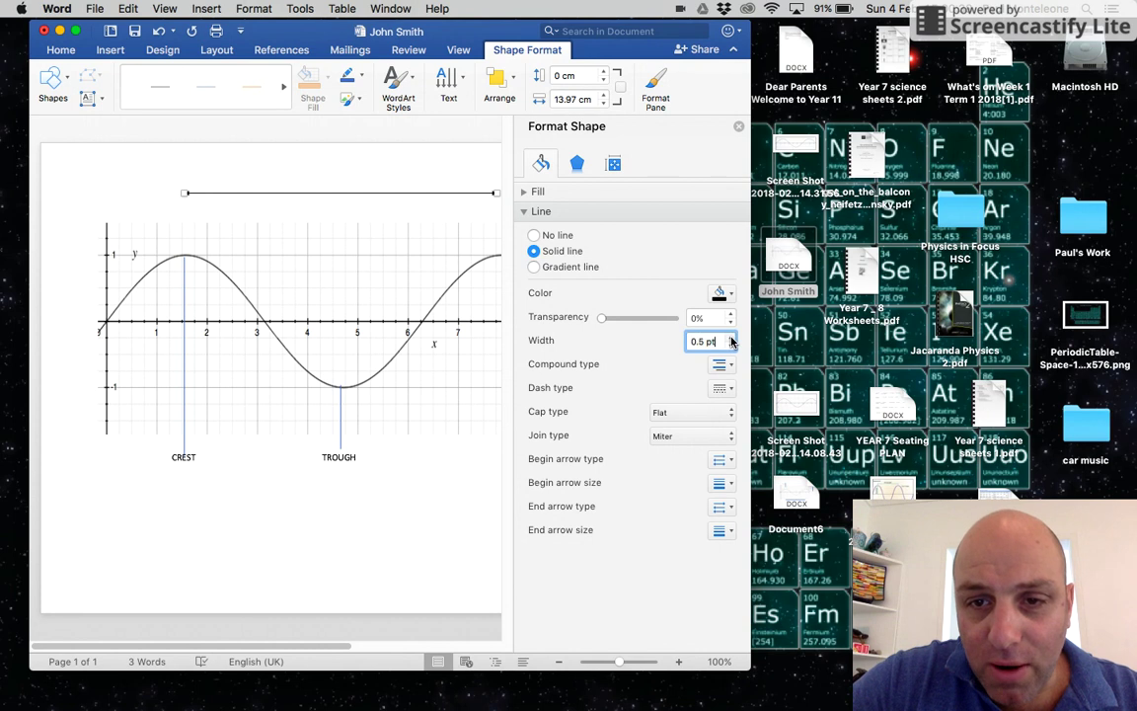
left_click(731, 339)
left_click(732, 339)
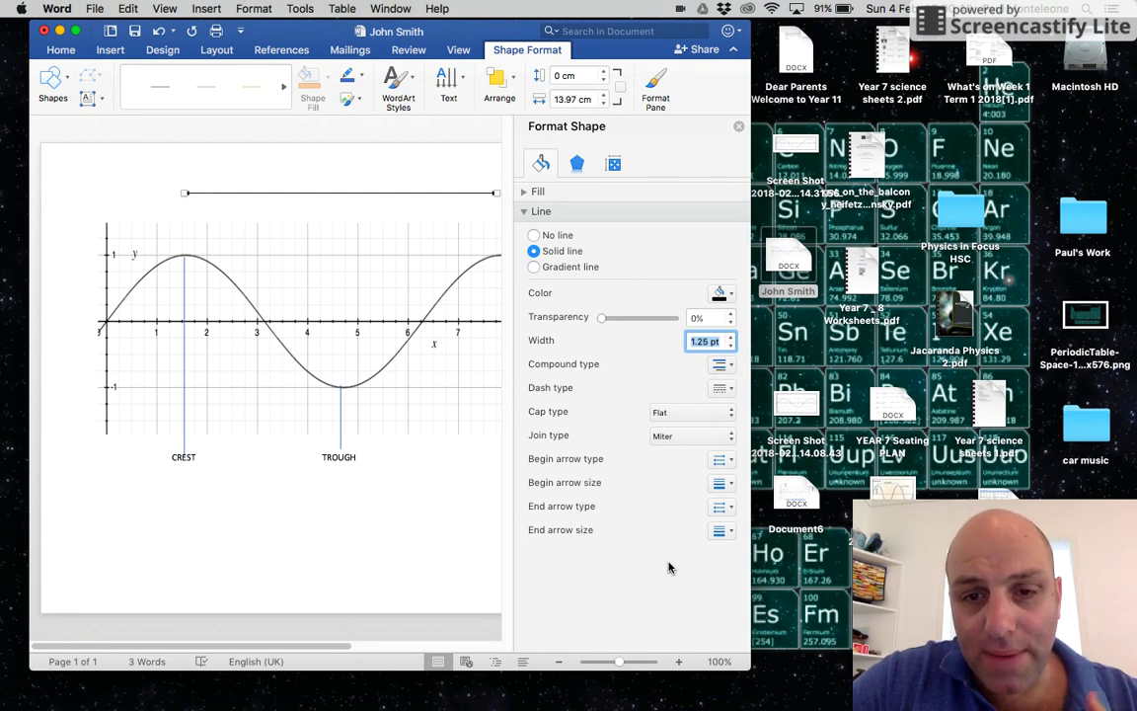
Step: Enlarge the horizontal arrow's beginning and end arrowheads, change its end arrow type, and close the formatting settings
left_click(731, 533)
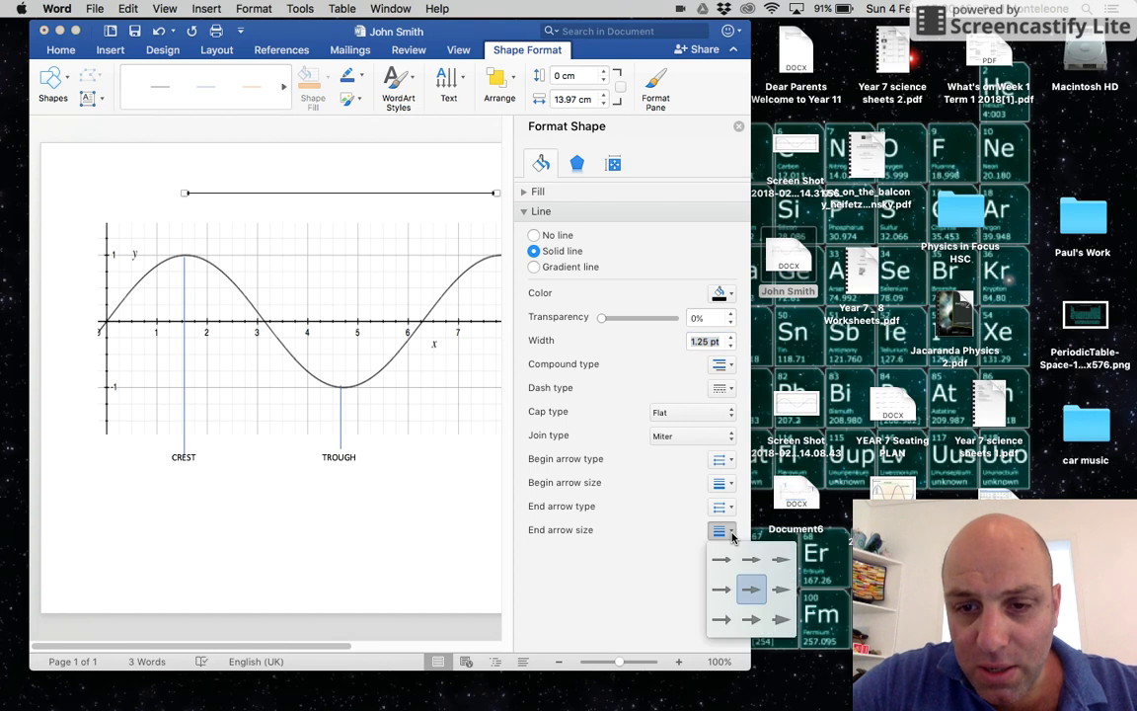
left_click(779, 591)
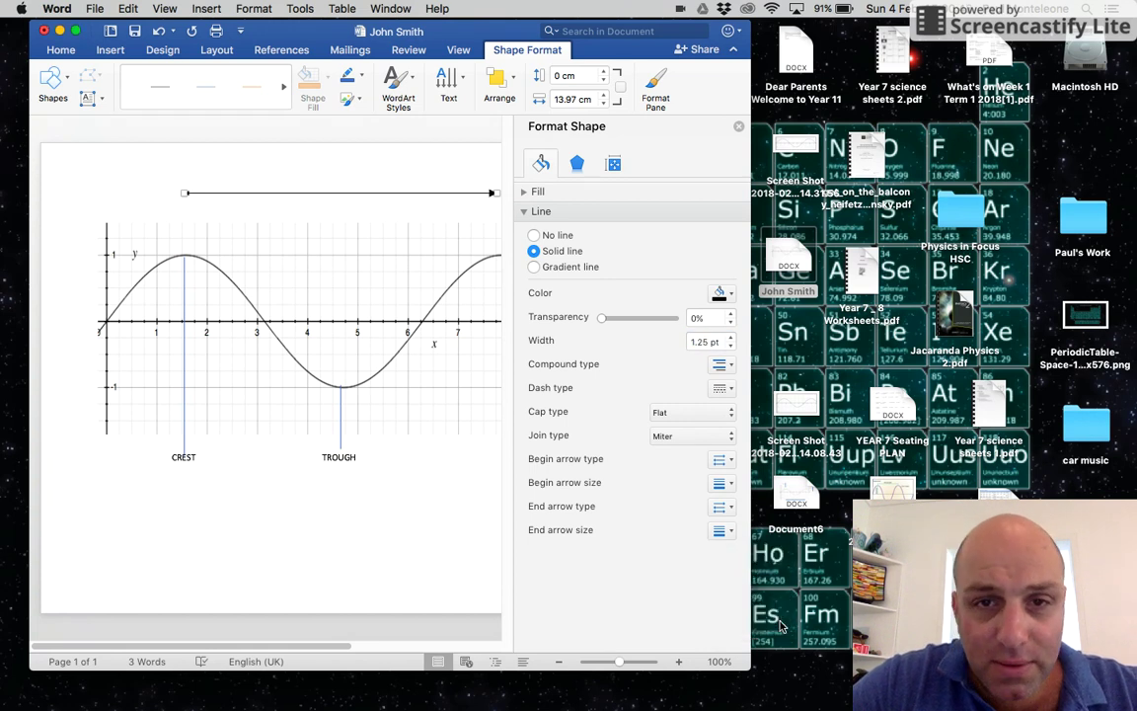
left_click(722, 506)
left_click(726, 569)
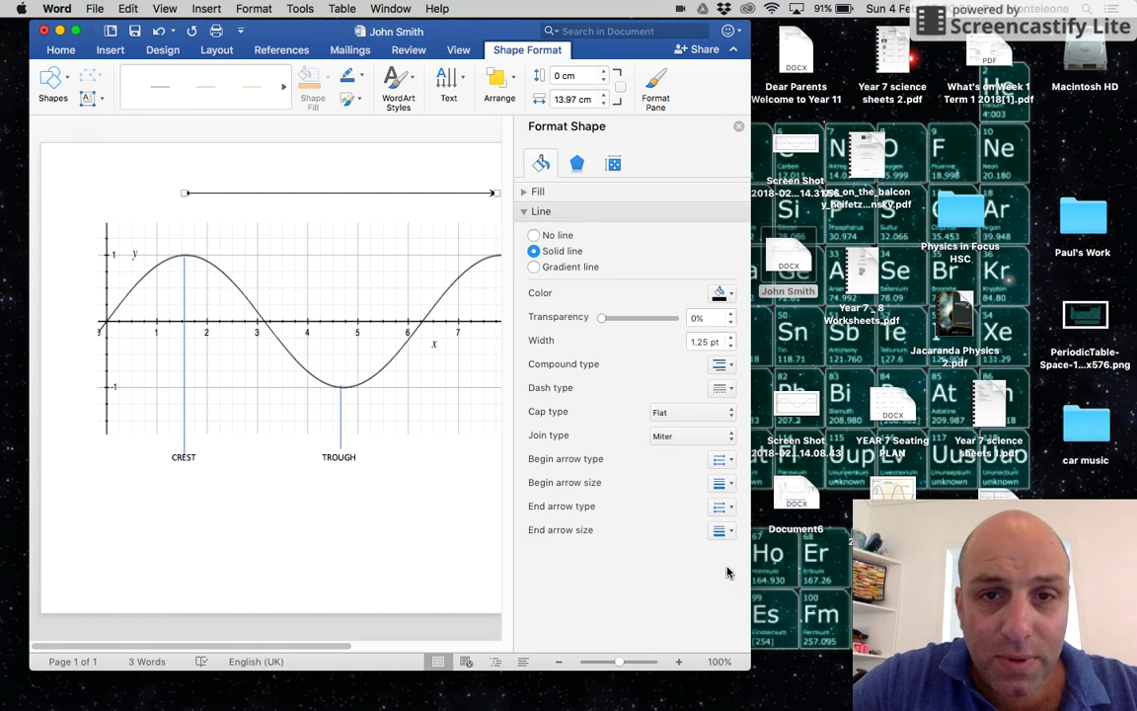
left_click(726, 491)
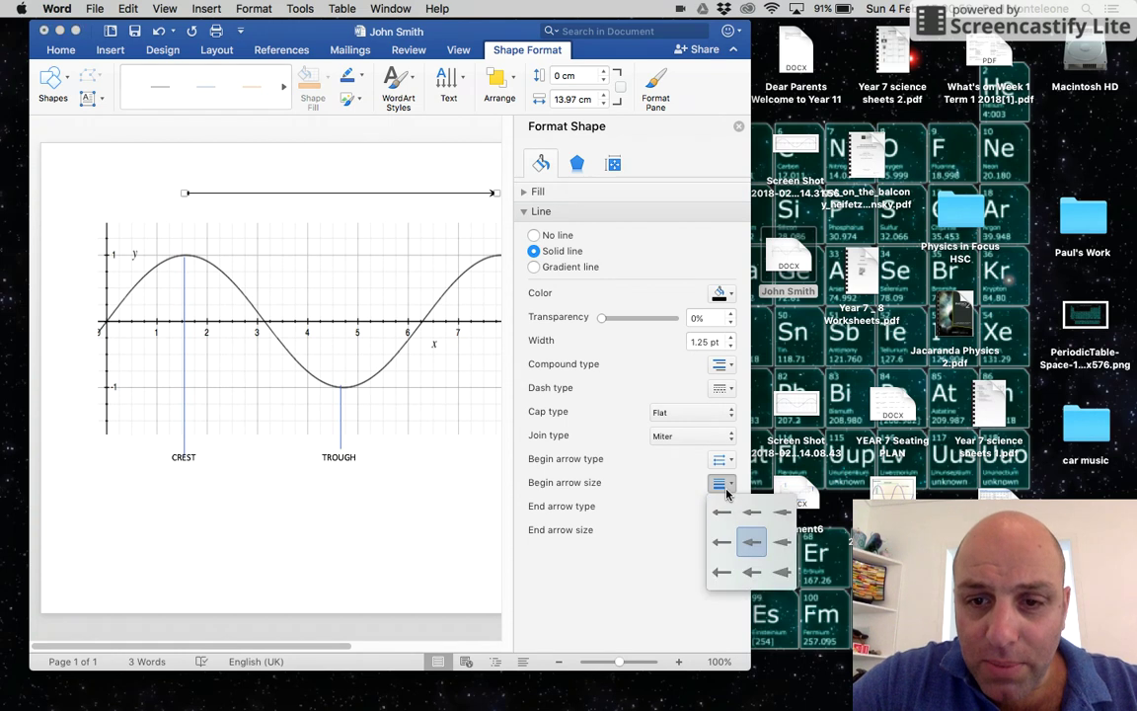
left_click(754, 572)
left_click(361, 444)
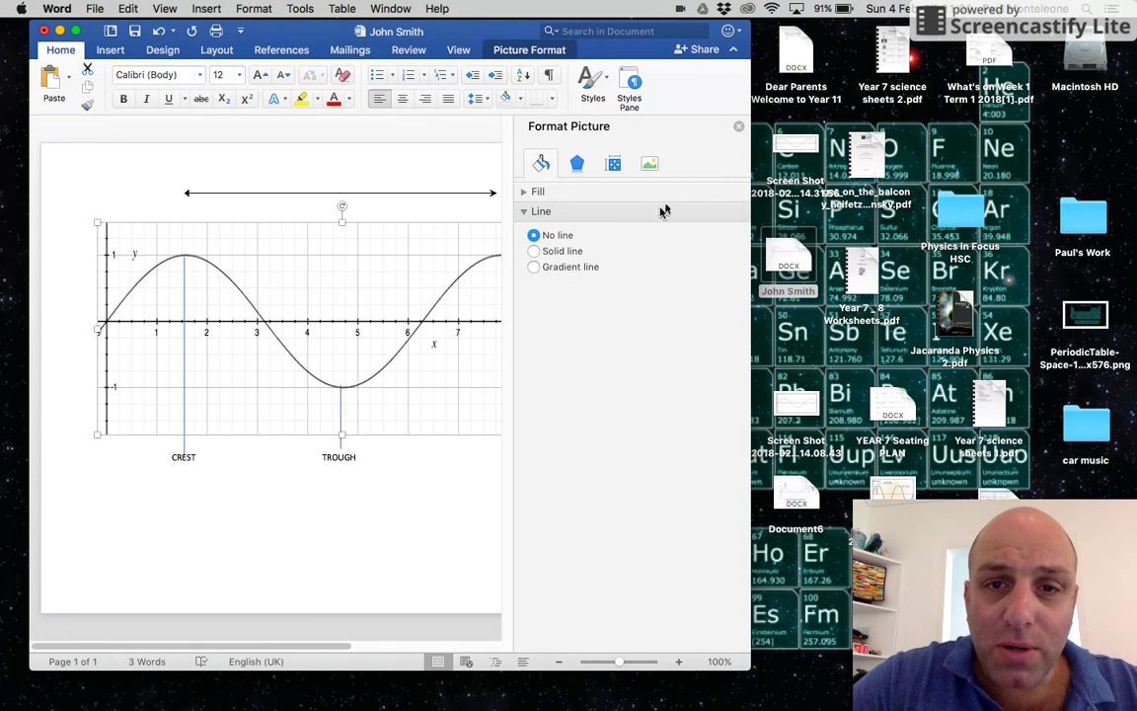
left_click(316, 159)
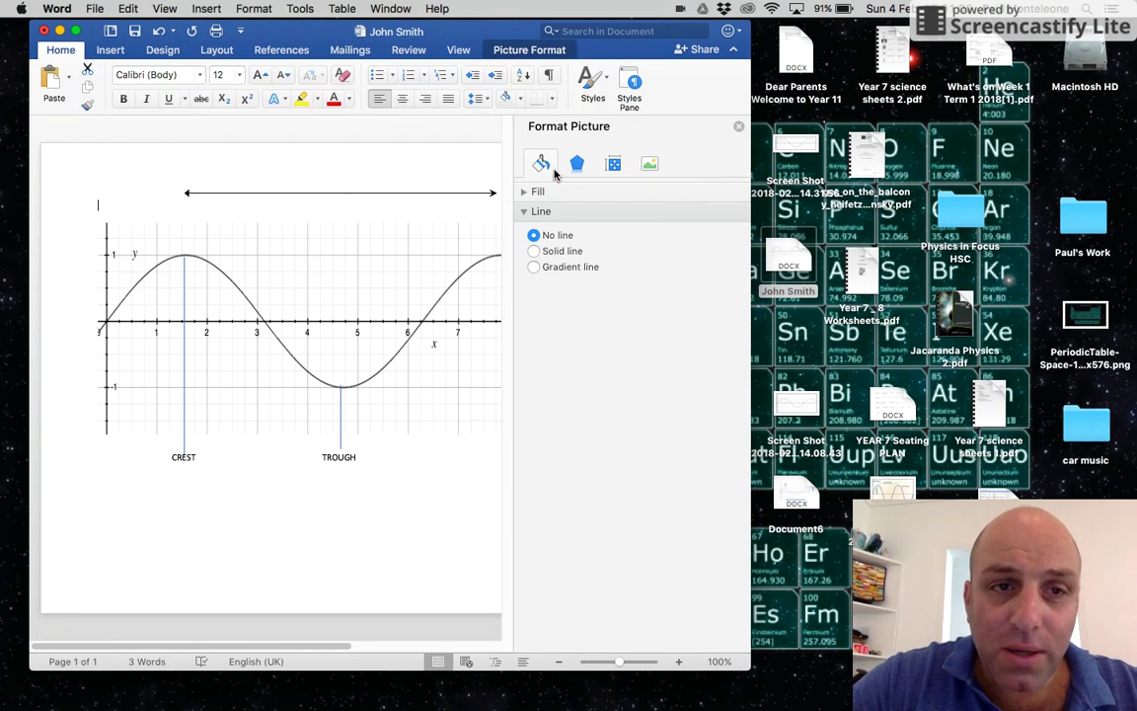
left_click(738, 127)
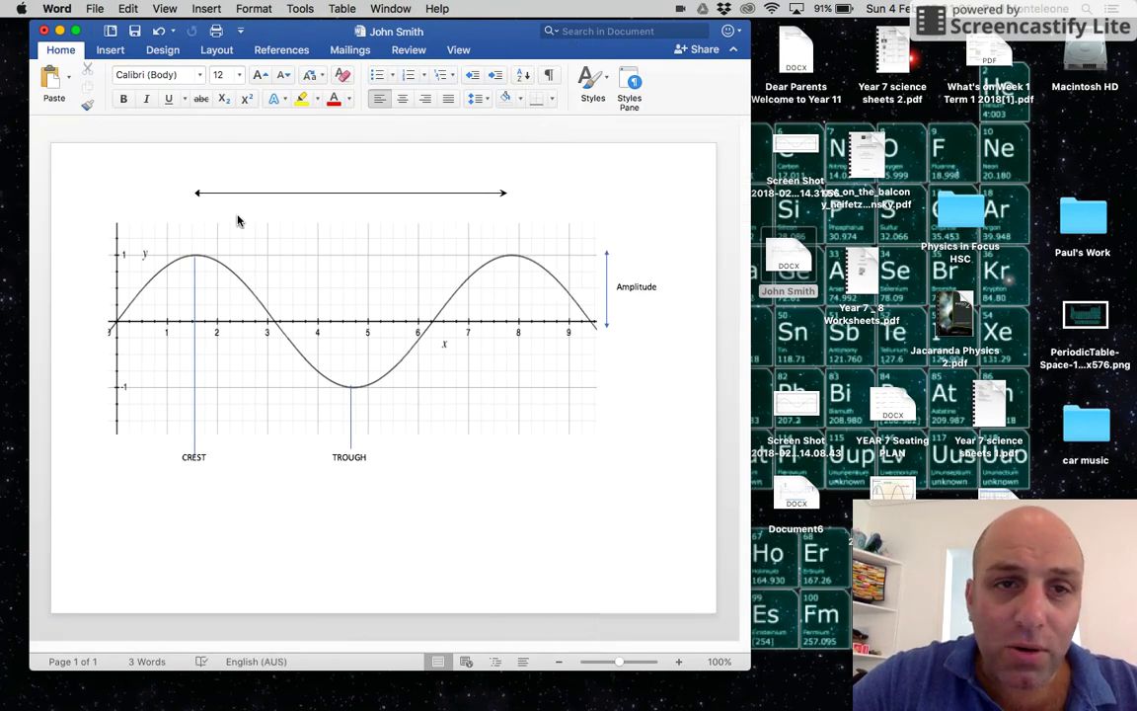
Step: Draw a text box about 4.87 cm wide and 1.27 cm high across the middle of the horizontal double-headed arrow
left_click(111, 49)
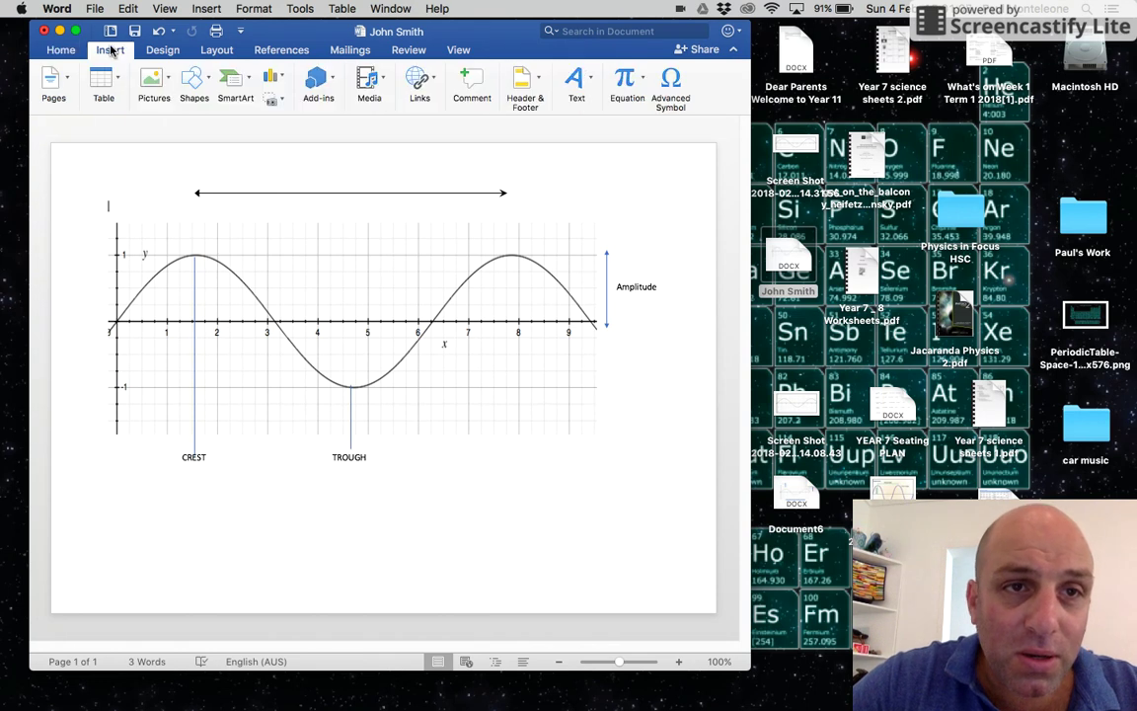
left_click(195, 85)
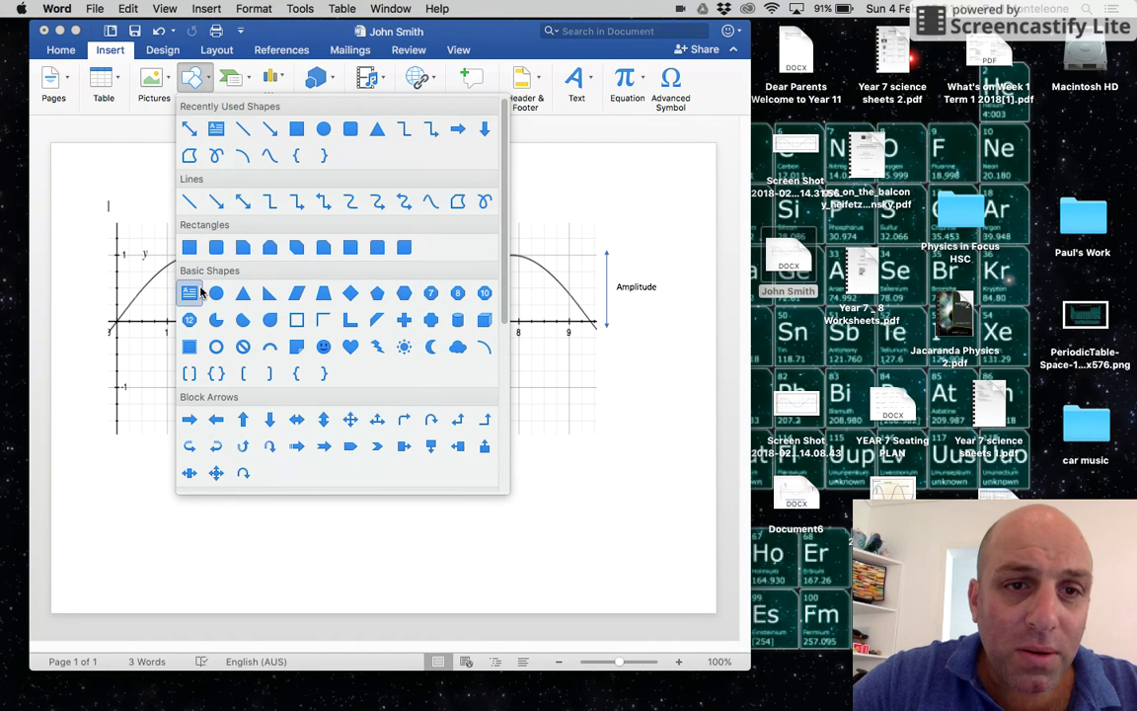
left_click(192, 293)
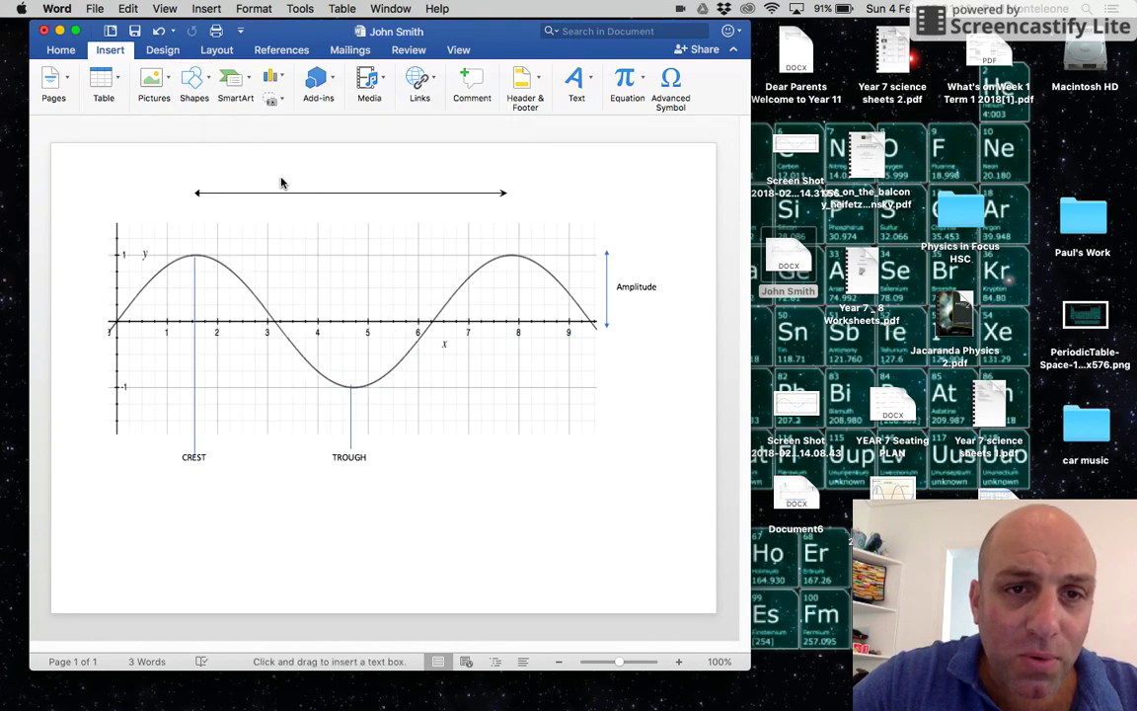
left_click_drag(282, 178, 390, 205)
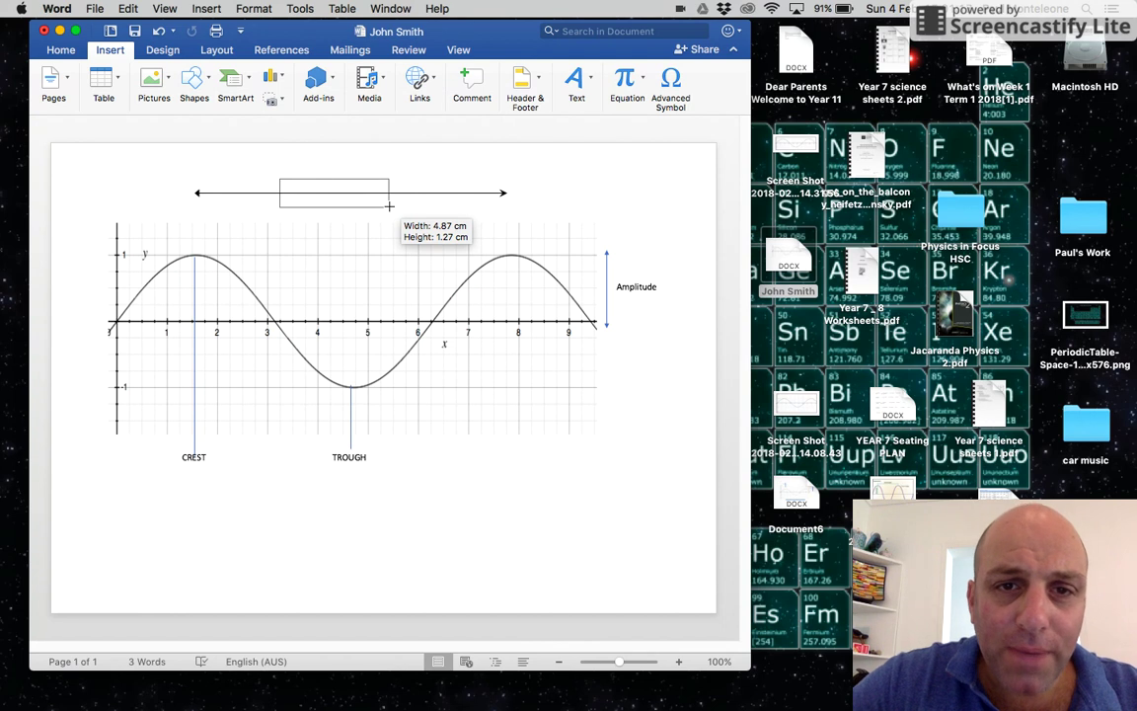
left_click_drag(390, 206, 389, 207)
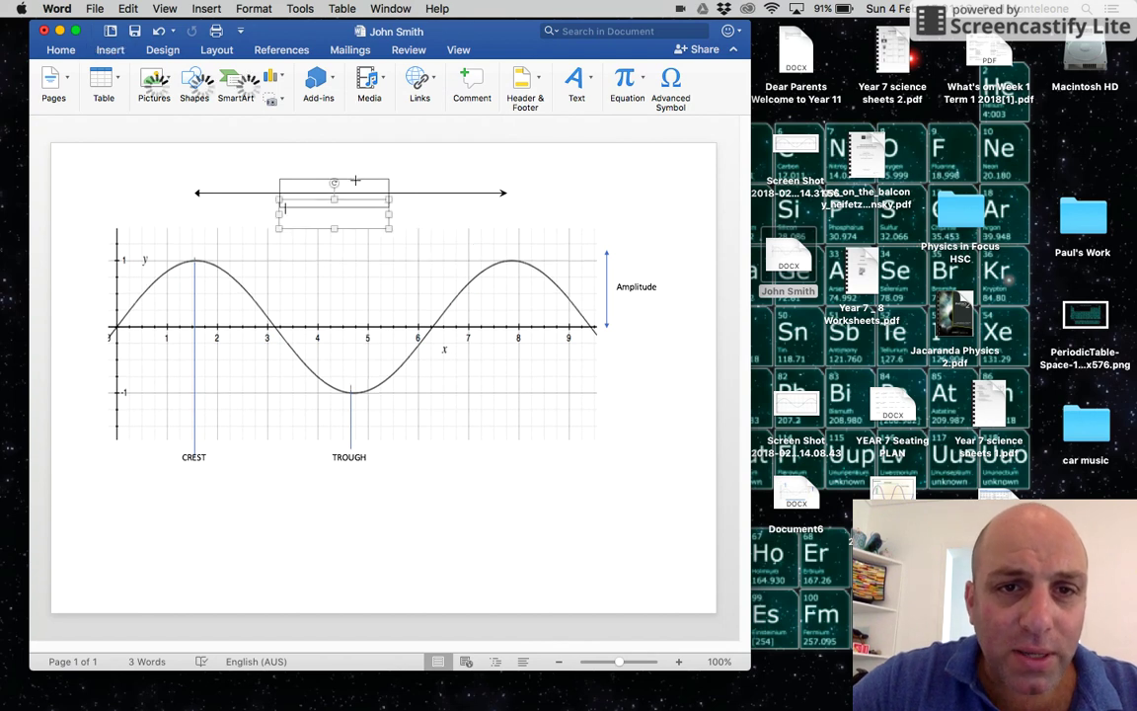
double_click(355, 181)
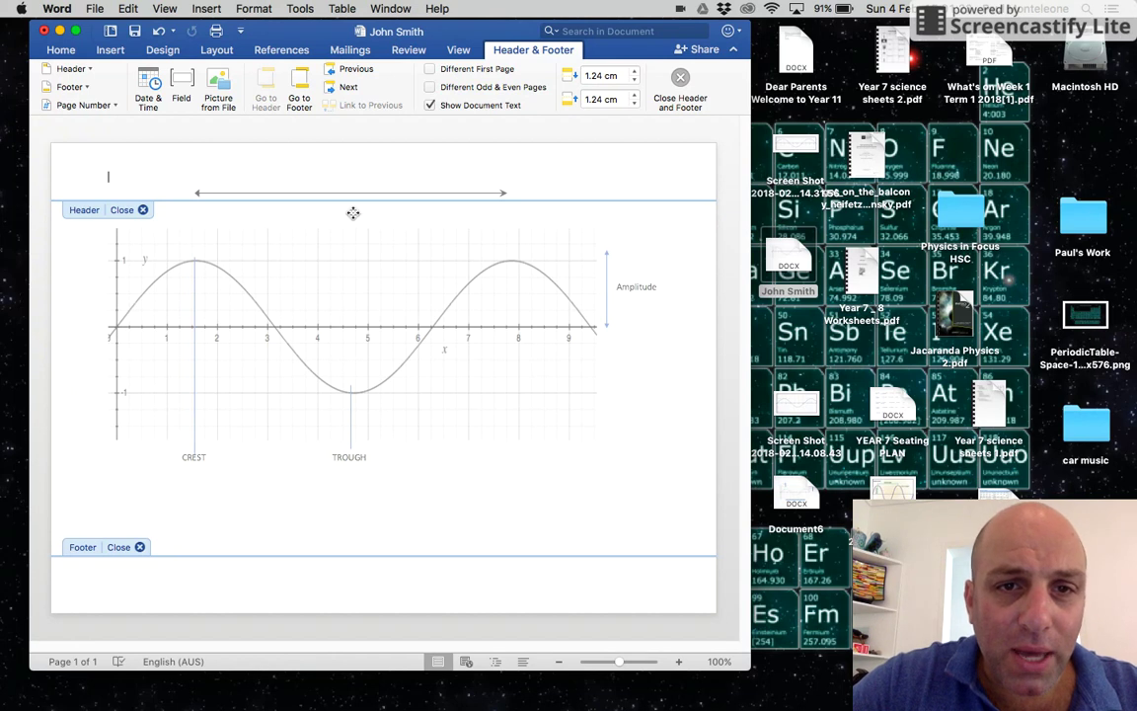
double_click(352, 214)
left_click(343, 205)
double_click(343, 205)
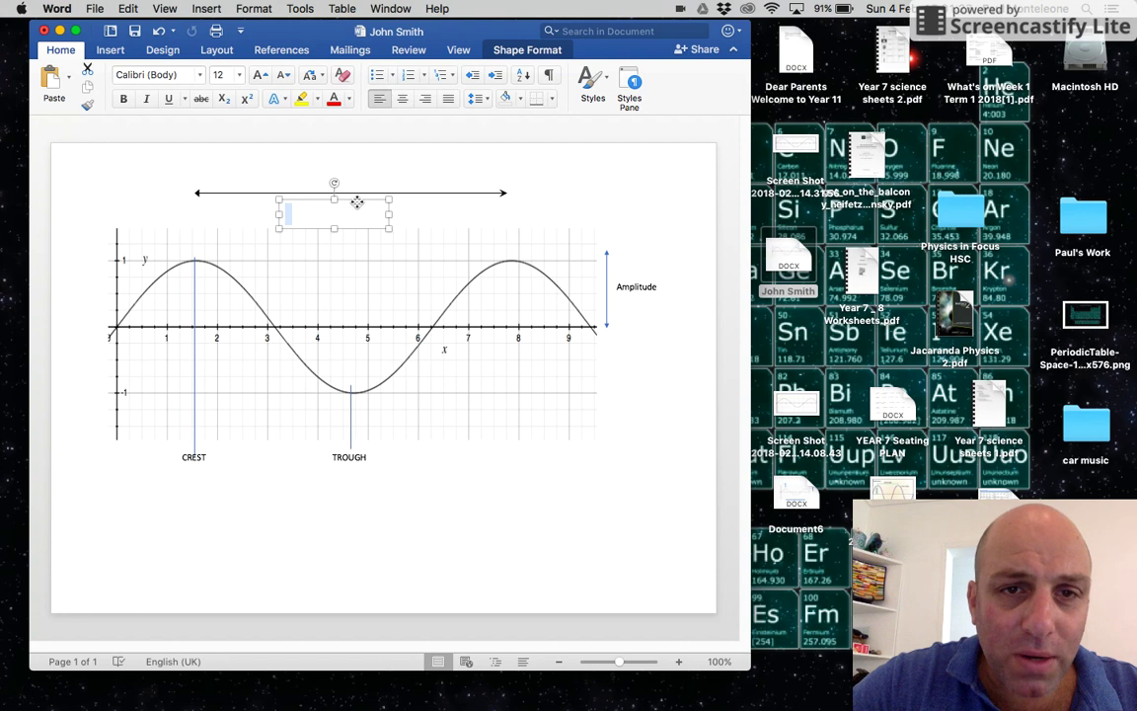
Step: Give the new text box below the horizontal arrow a solid white fill
double_click(356, 202)
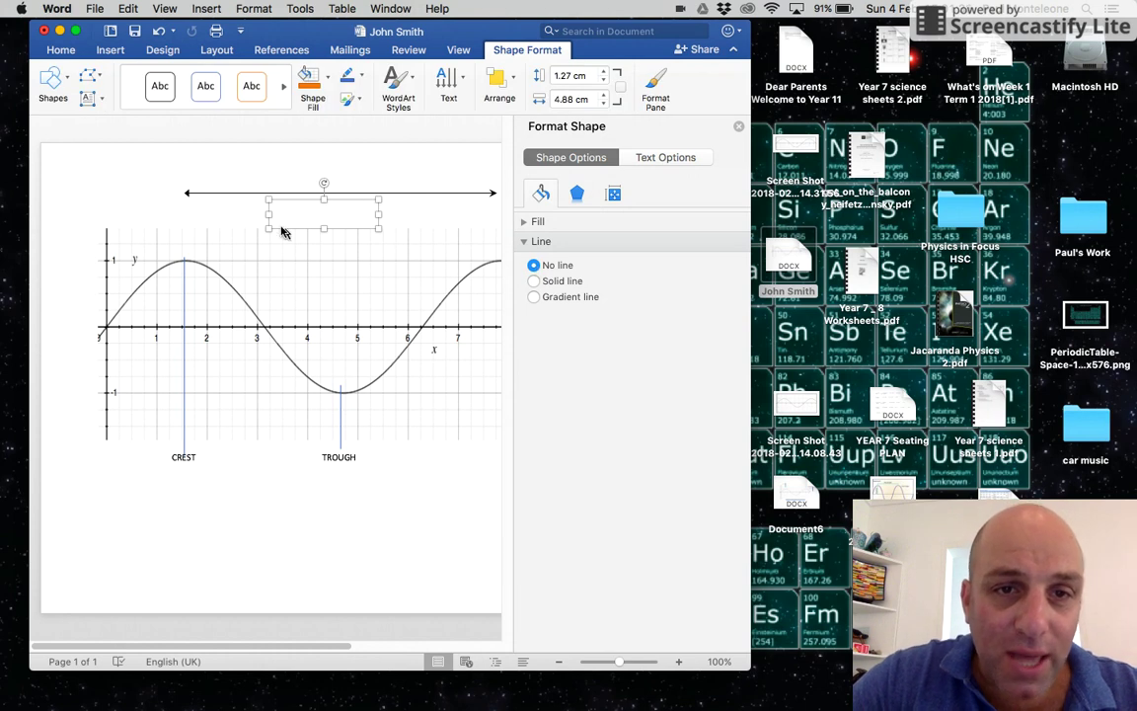
left_click(440, 224)
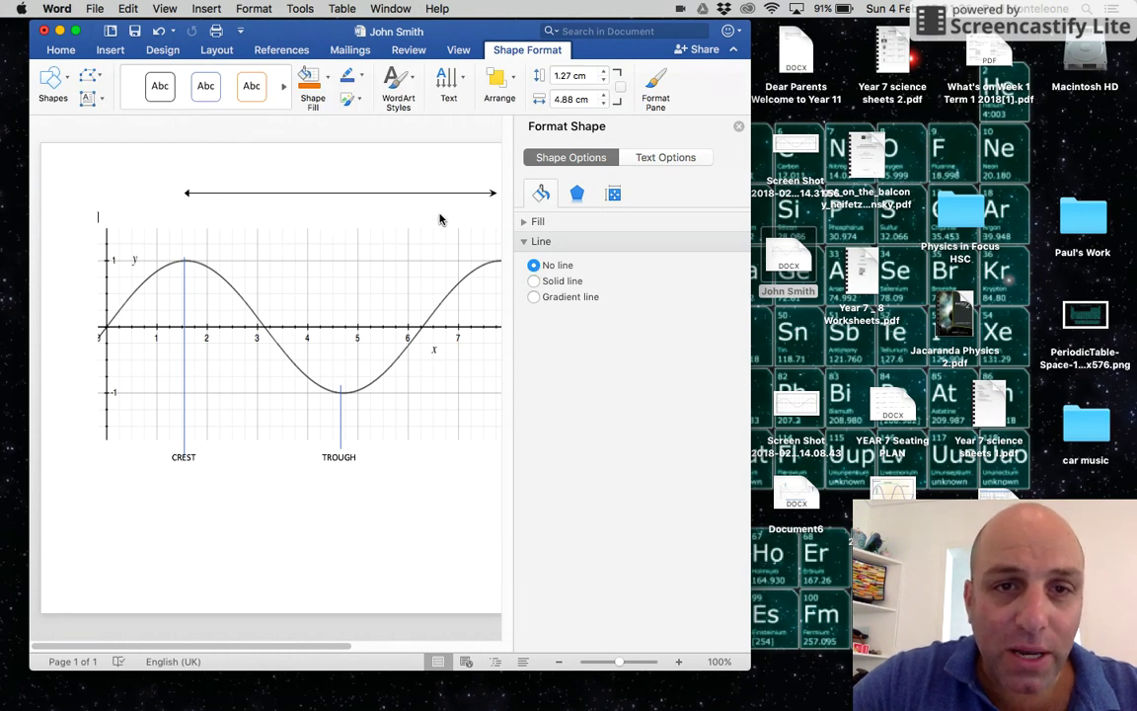
left_click(318, 214)
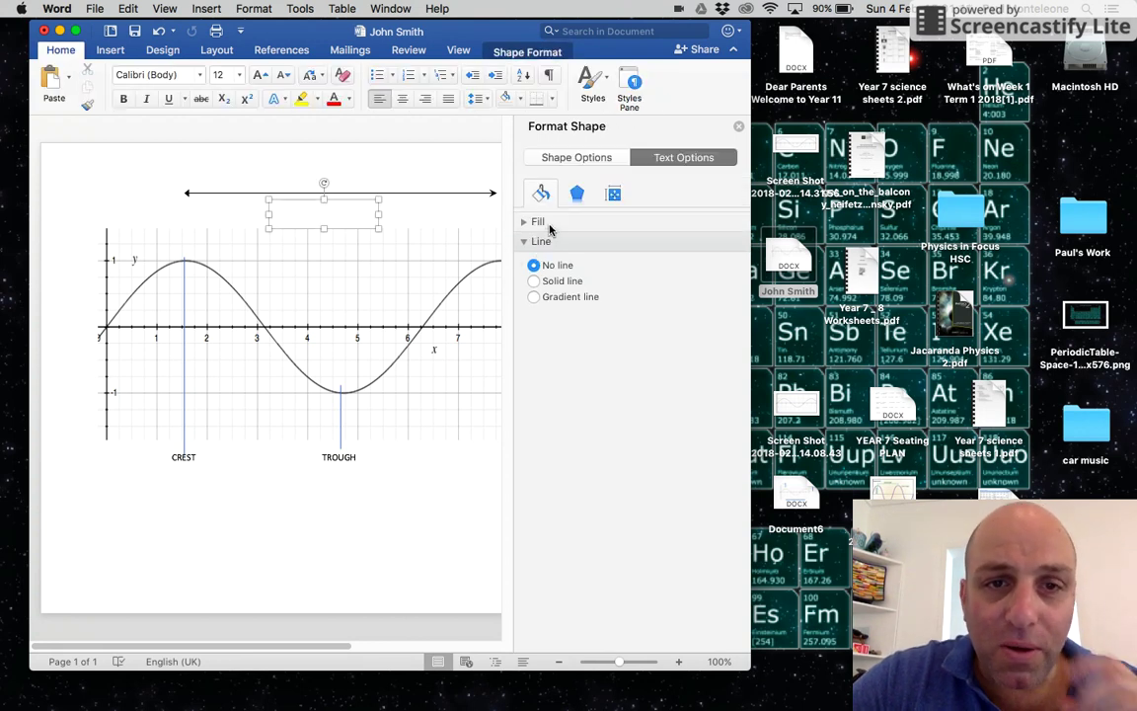
left_click(526, 223)
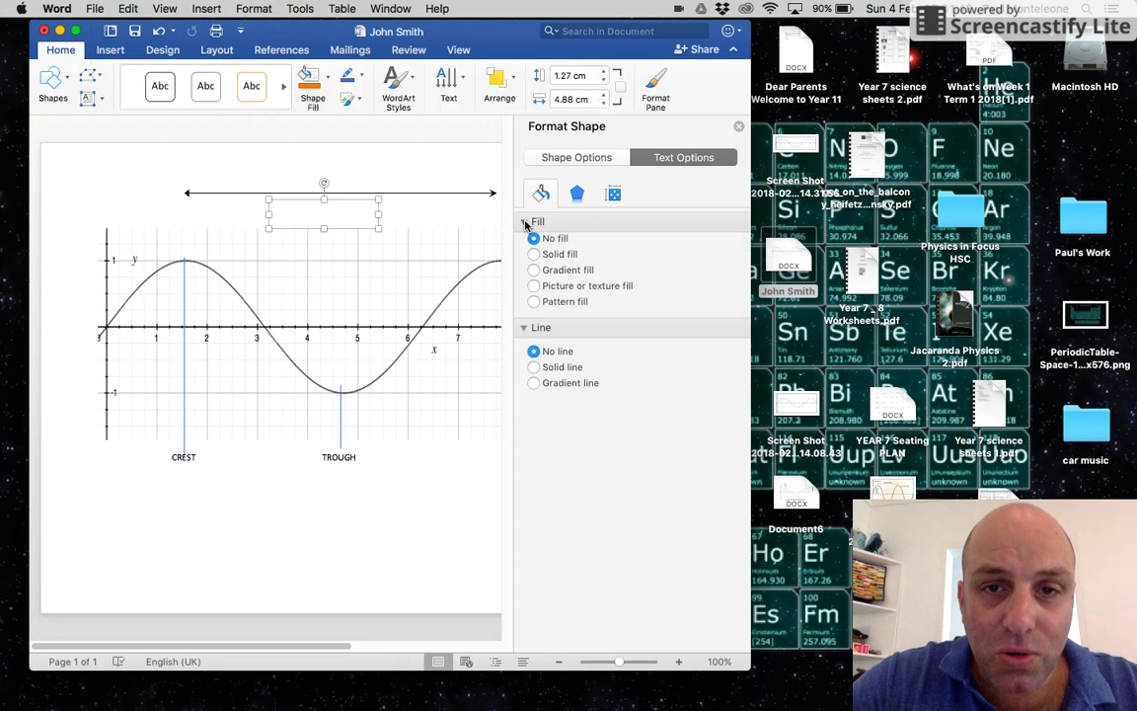
left_click(534, 261)
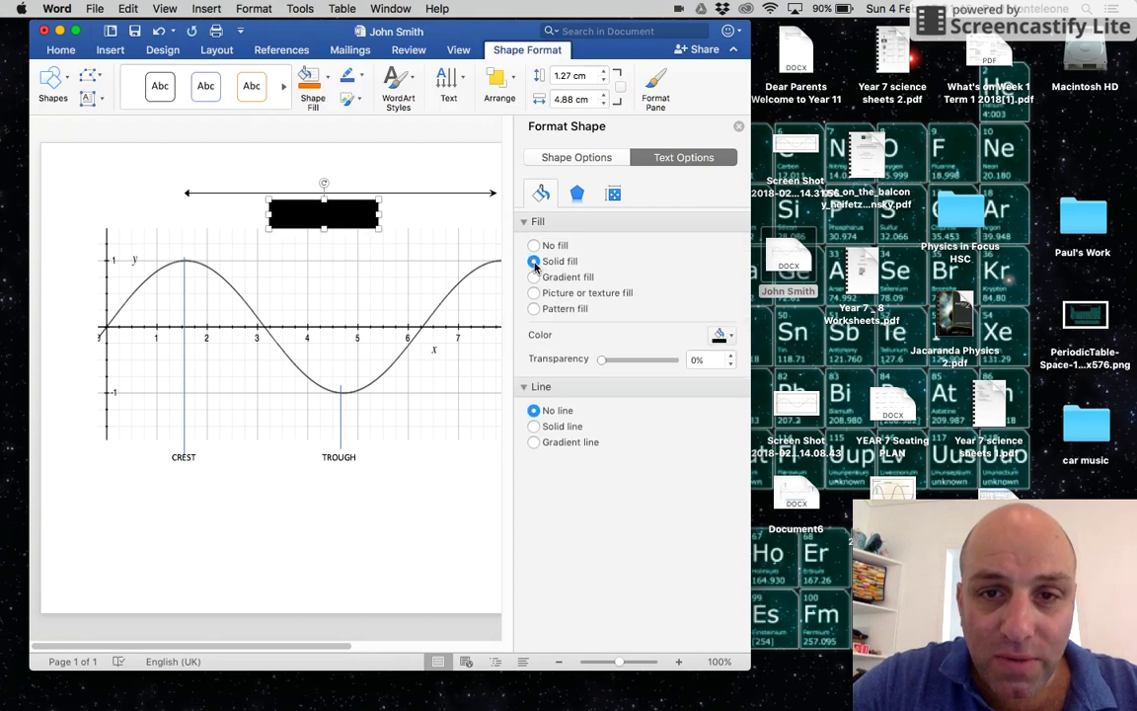
left_click(719, 335)
left_click(720, 386)
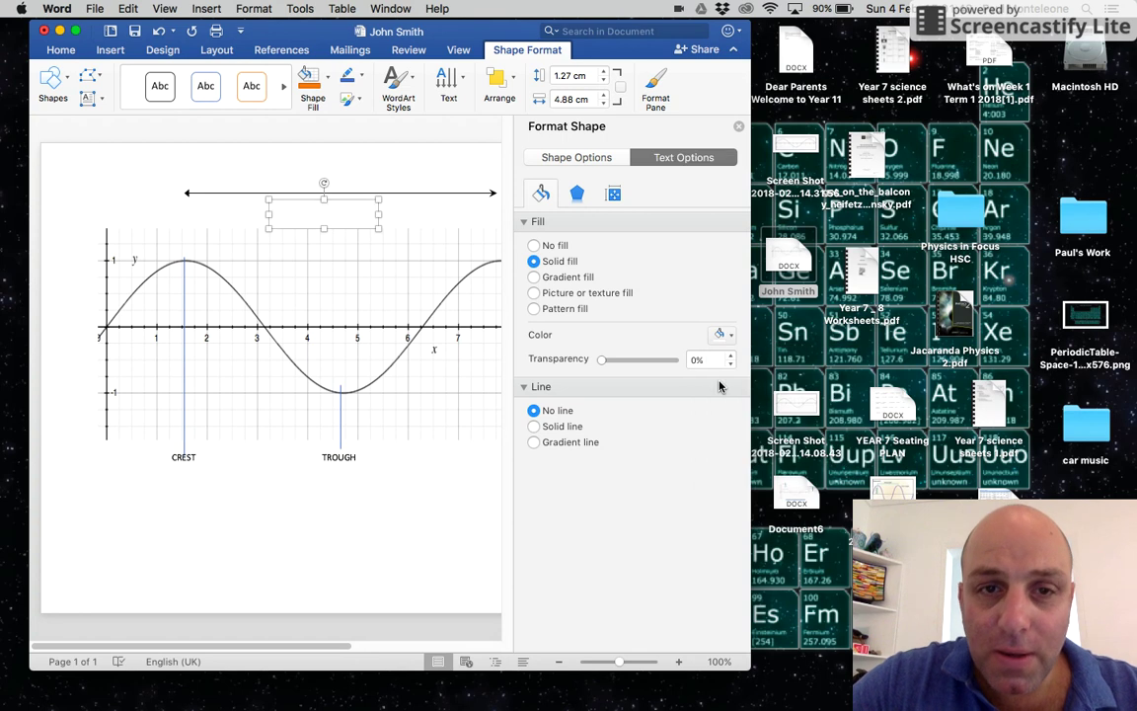
Step: Shift the white text box slightly right and lower the horizontal arrow so it runs behind the box
mouse_move(350, 223)
left_mouse_down()
mouse_move(364, 196)
mouse_move(355, 182)
mouse_move(363, 206)
left_mouse_up()
left_click(363, 193)
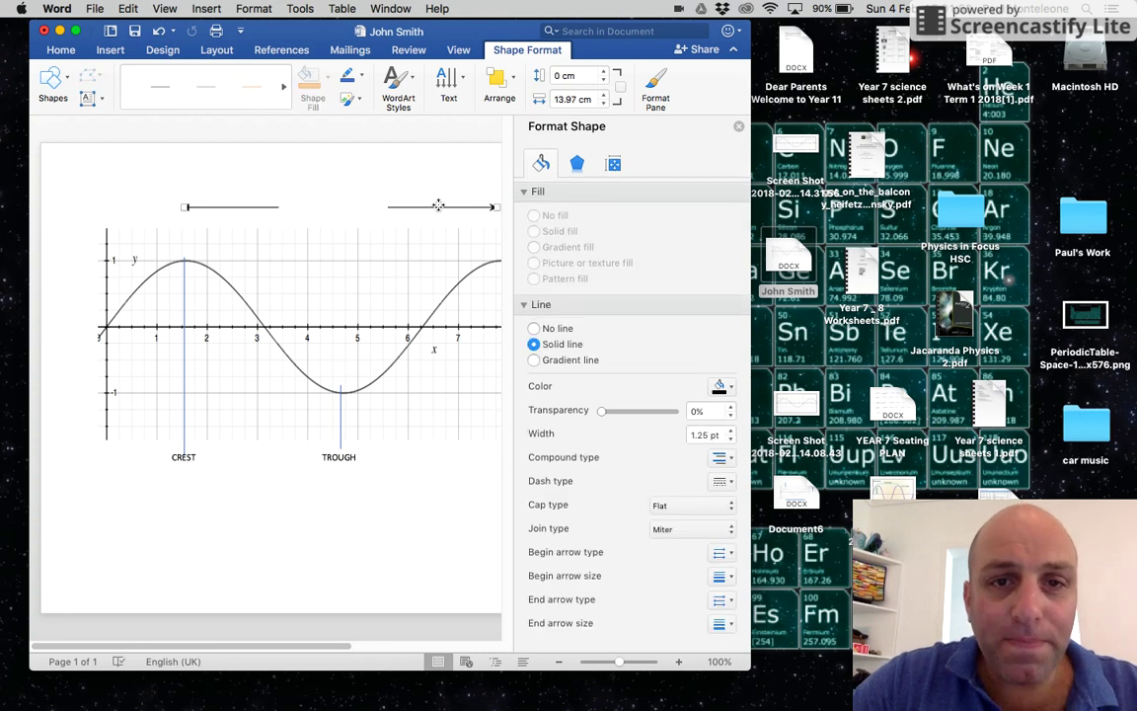
Step: Enter Wavelength in the text box on the horizontal arrow, narrow the box to about 2.75 cm, and close the formatting settings
left_click(327, 210)
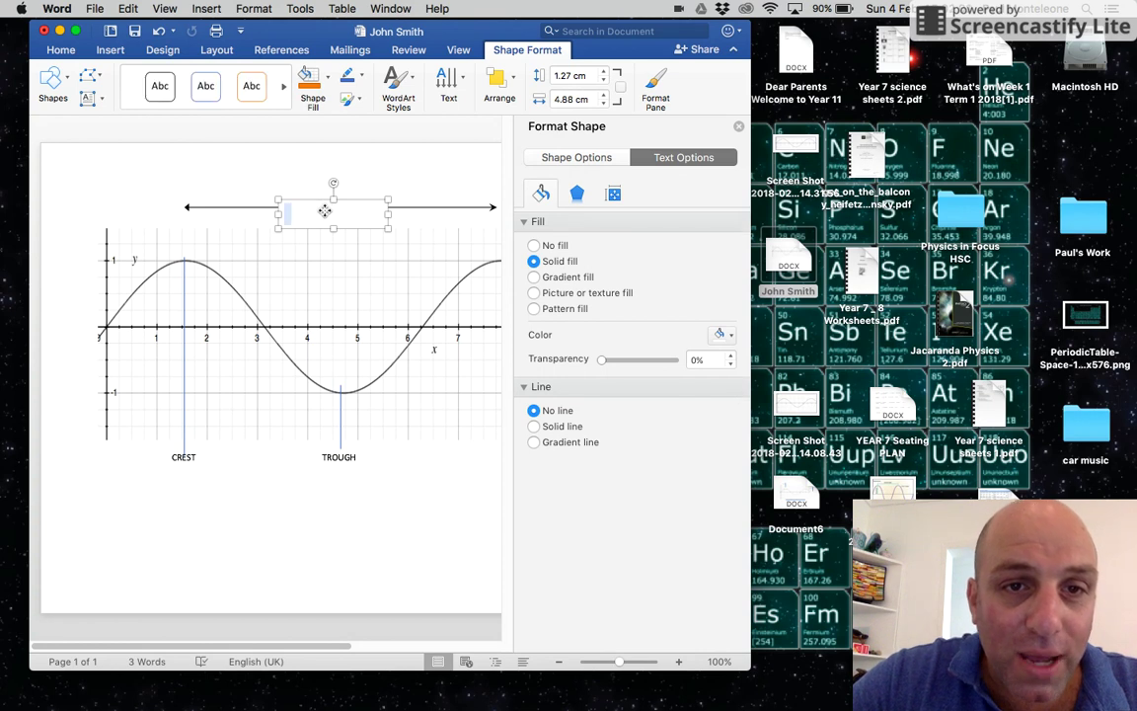
type("Wavelength")
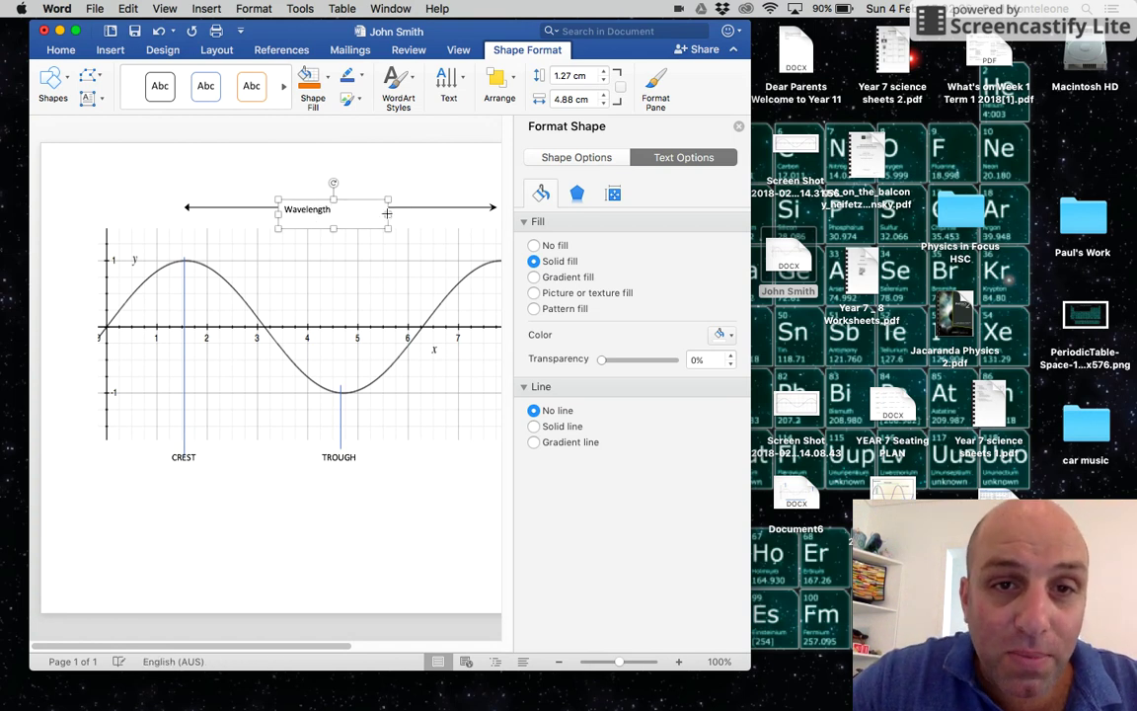
left_click_drag(386, 214, 342, 213)
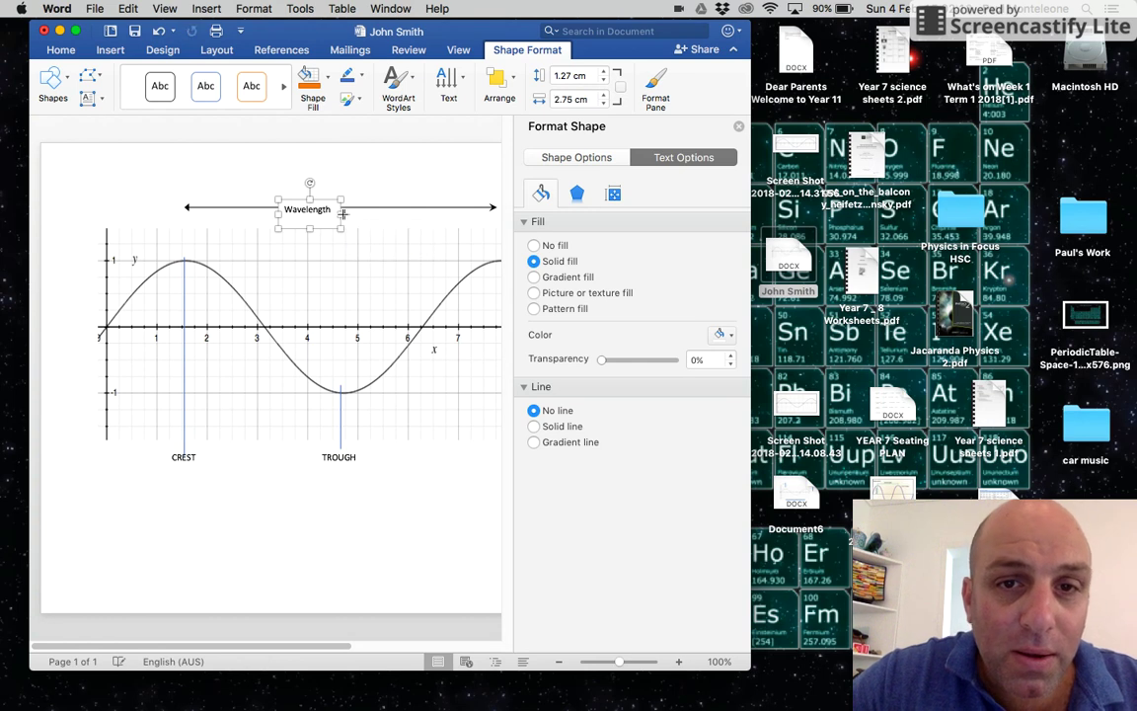
left_click(738, 126)
left_click(594, 166)
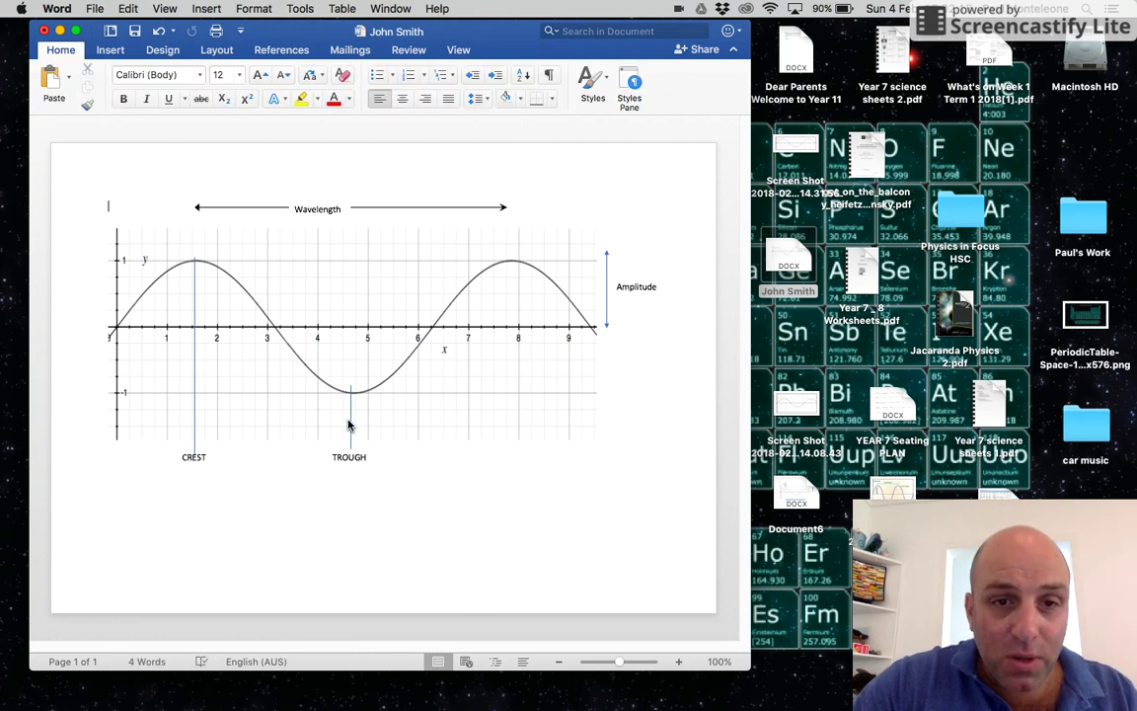
Step: Try to select the vertical line joining the wave's trough to the TROUGH label
mouse_move(349, 424)
left_mouse_down()
mouse_move(351, 386)
mouse_move(352, 431)
left_mouse_up()
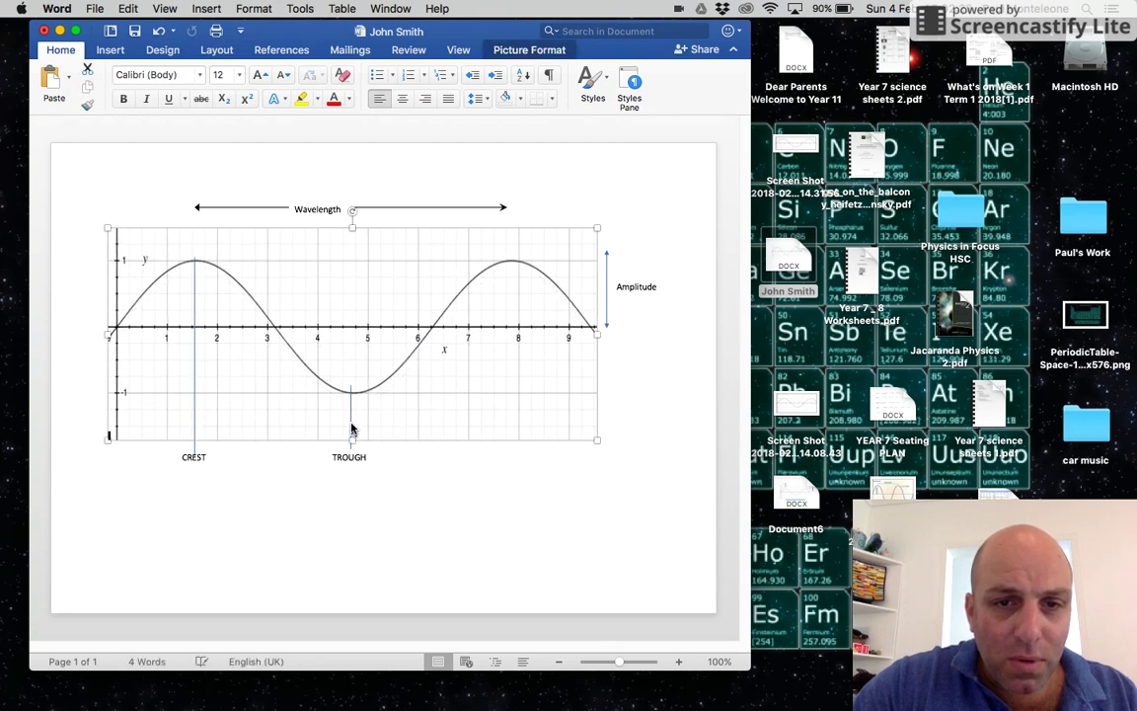
left_click(350, 425)
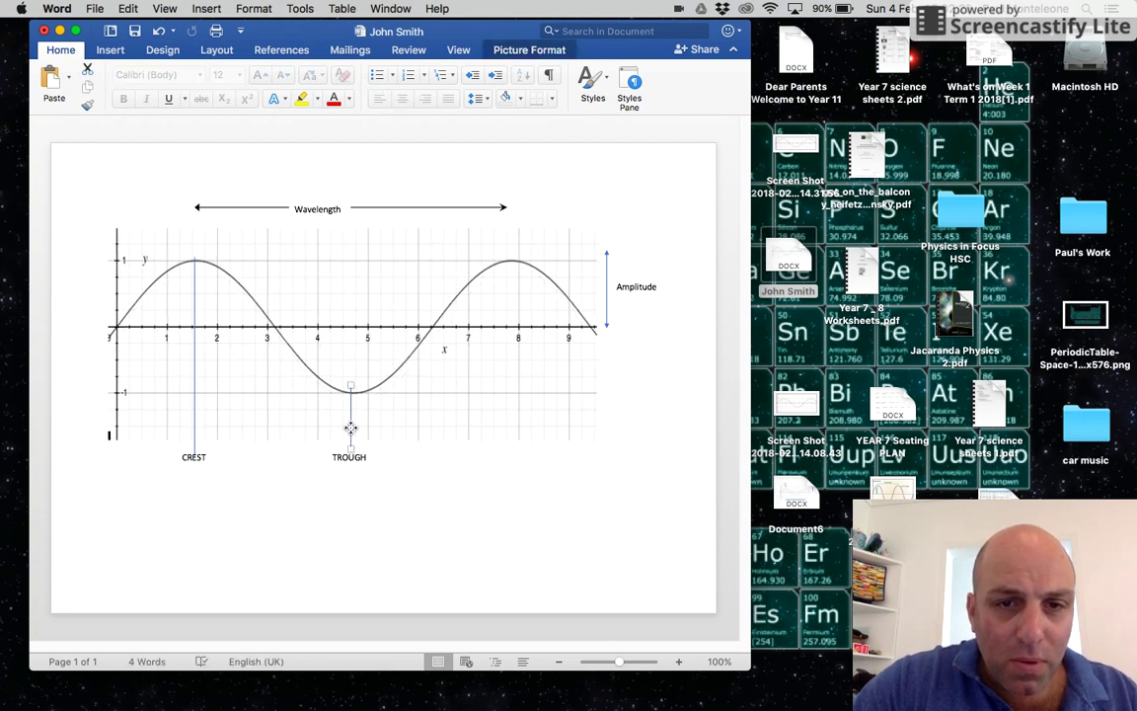
left_click(350, 395)
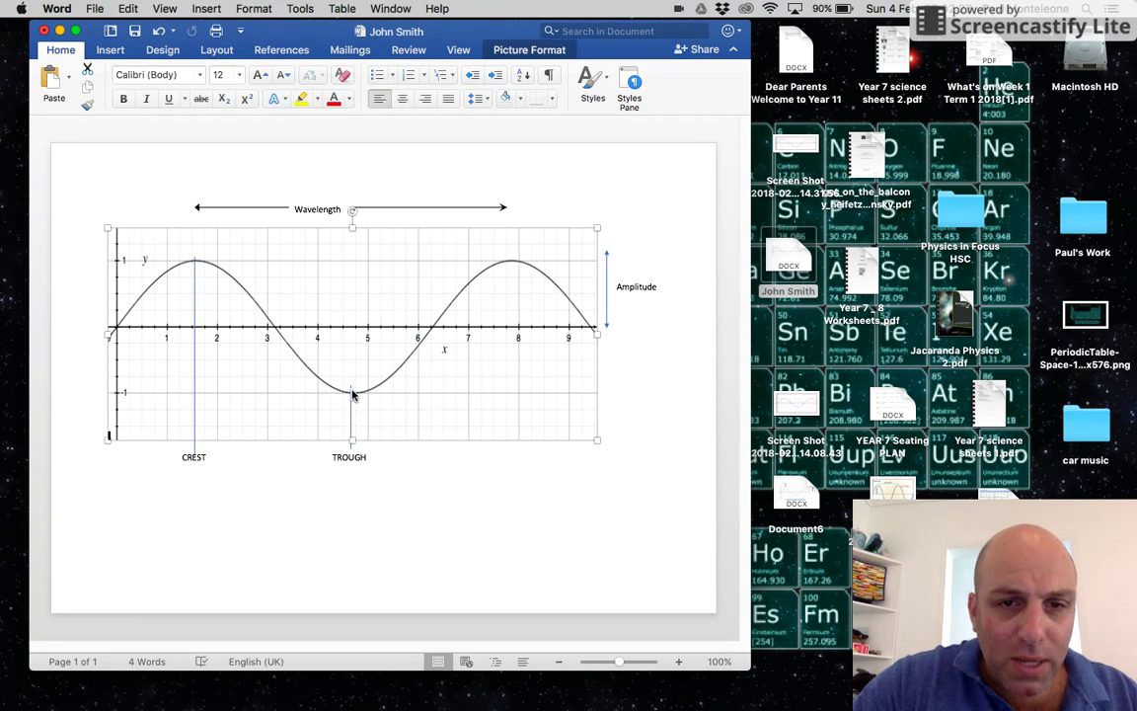